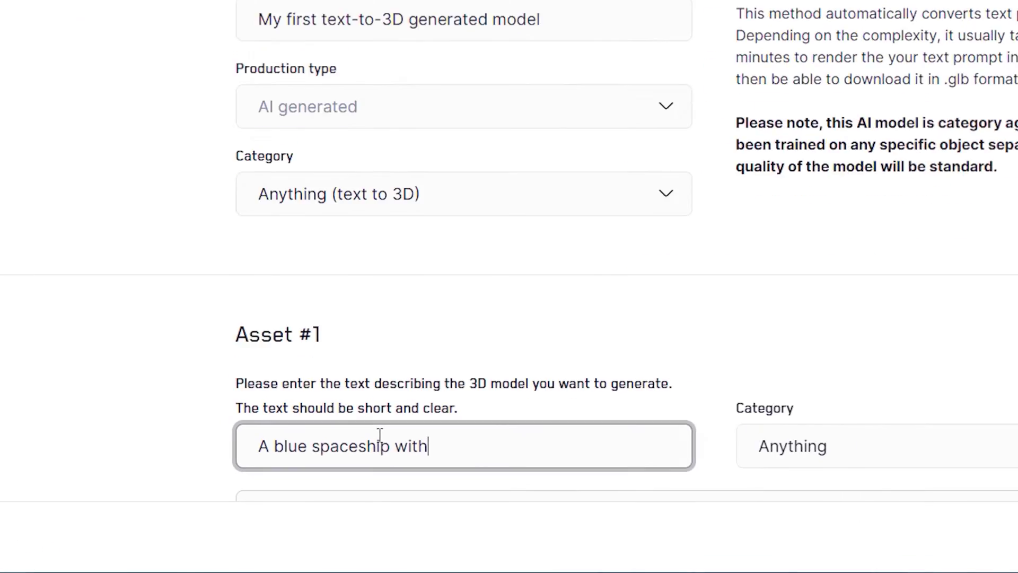
Enter the prompt 'A blue spaceship with 3 jets' in the Asset #1 field
type("3")
type("jets")
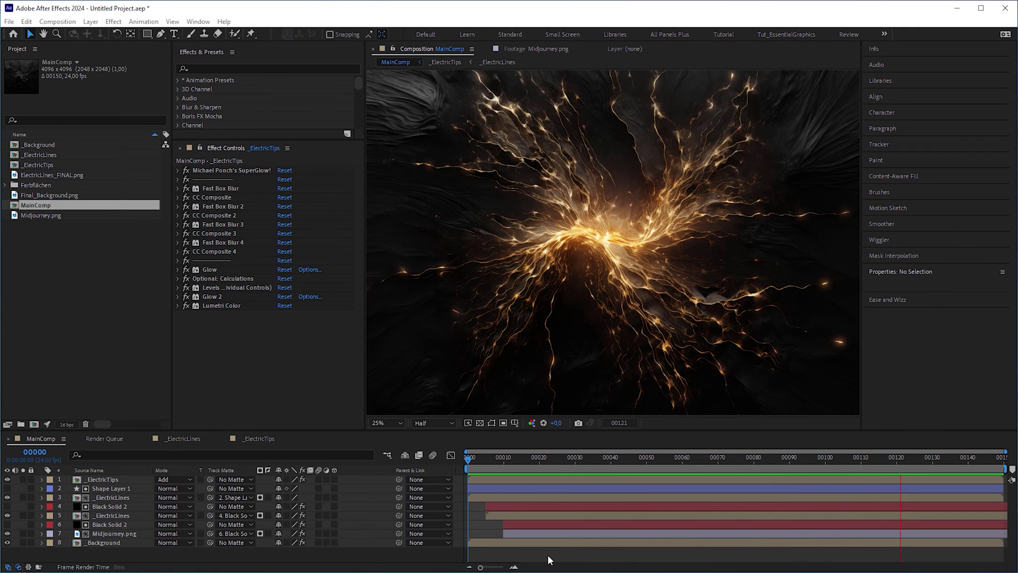
left_click(1003, 466)
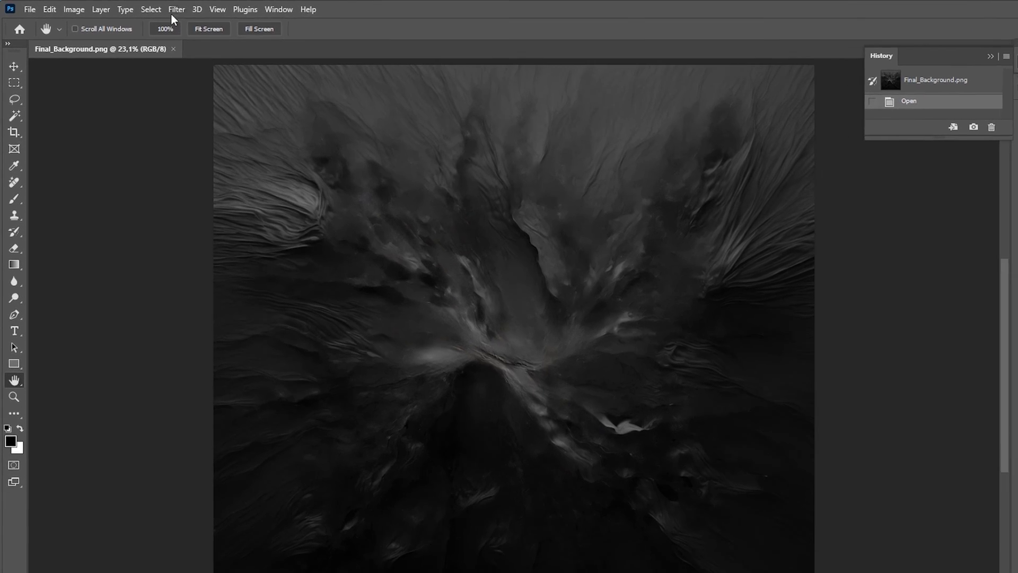
Enable the Depth Blur neural filter with a narrower focal range, outputting the depth map only
left_click(147, 7)
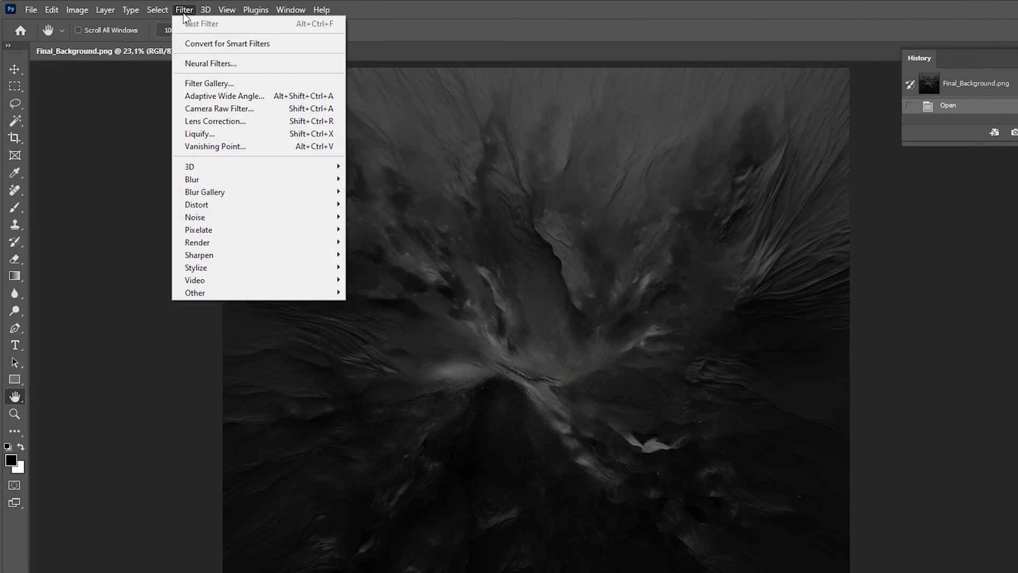
left_click(264, 64)
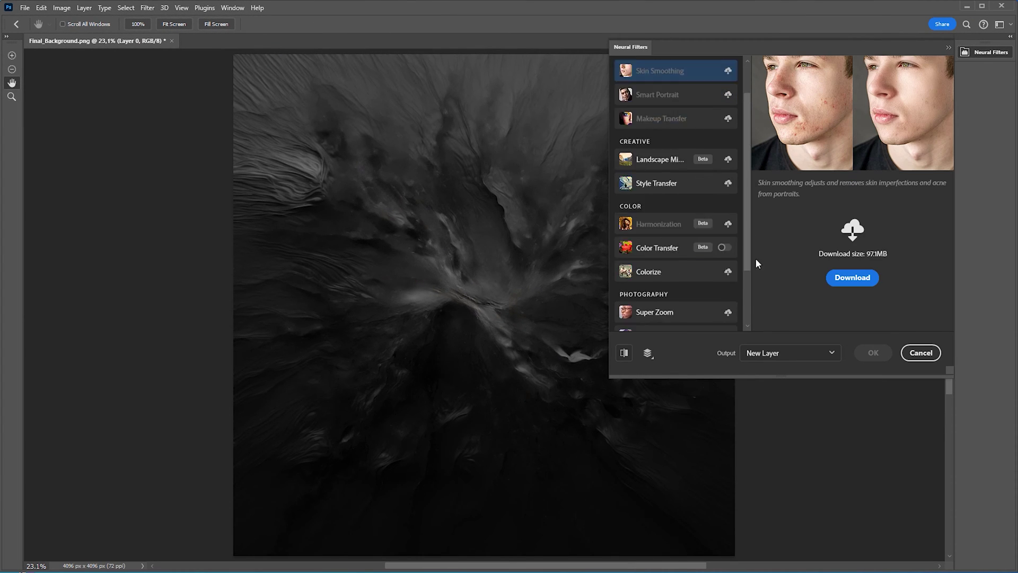
left_click(721, 256)
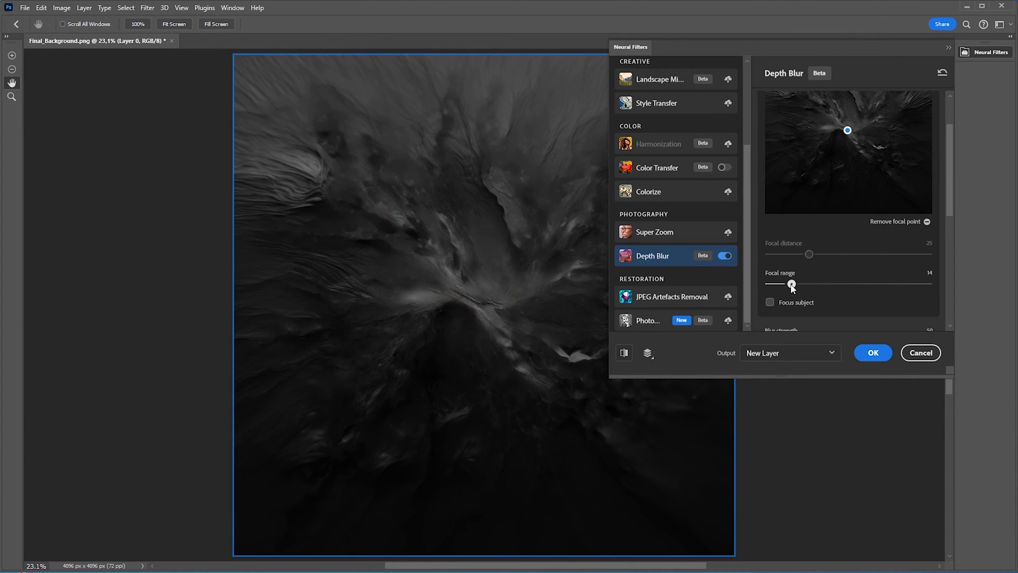
left_click_drag(774, 284, 800, 284)
left_click_drag(952, 199, 959, 324)
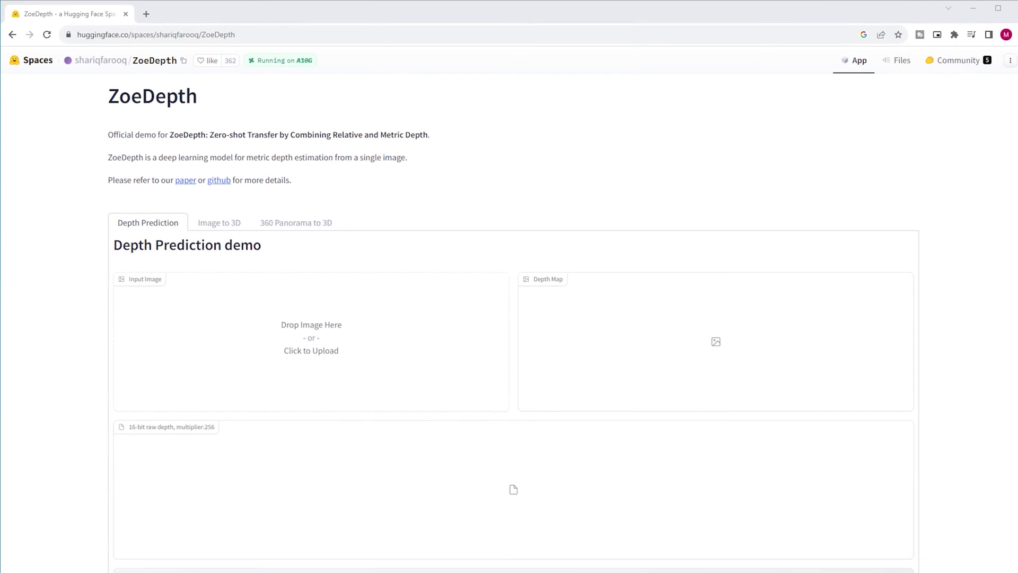
Drop the grey textured background image into ZoeDepth's Input Image area
left_click_drag(360, 570, 307, 345)
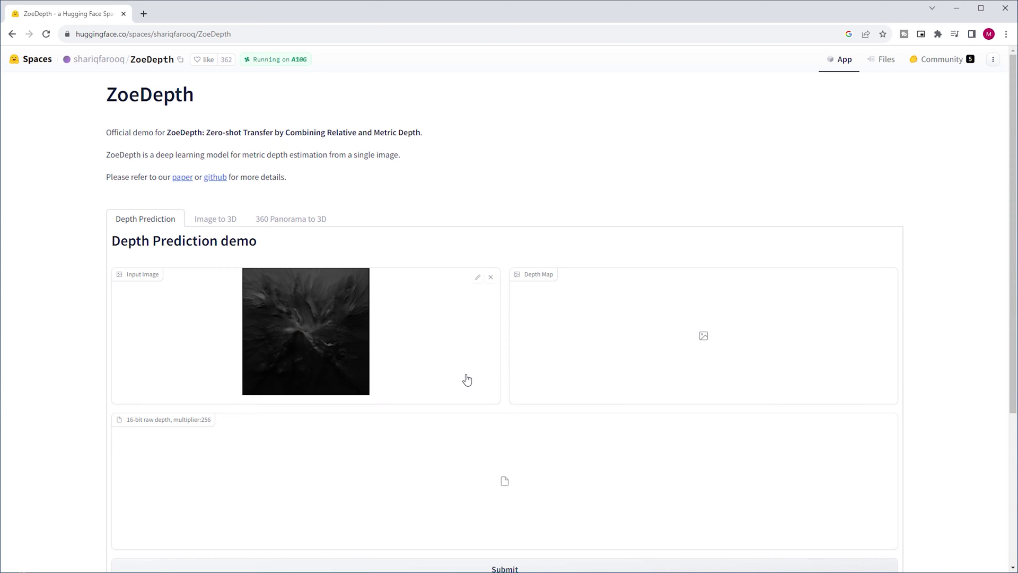
scroll(462, 431, "down", 1)
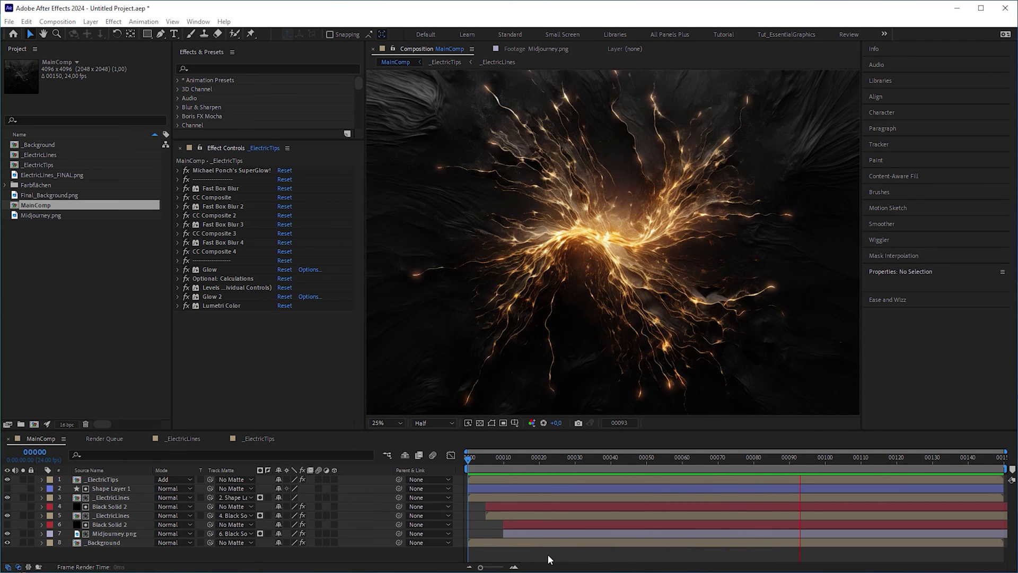
Nest MainComp in a new MainComp_Depth comp with a hidden Depth.png layer above it
left_click(547, 555)
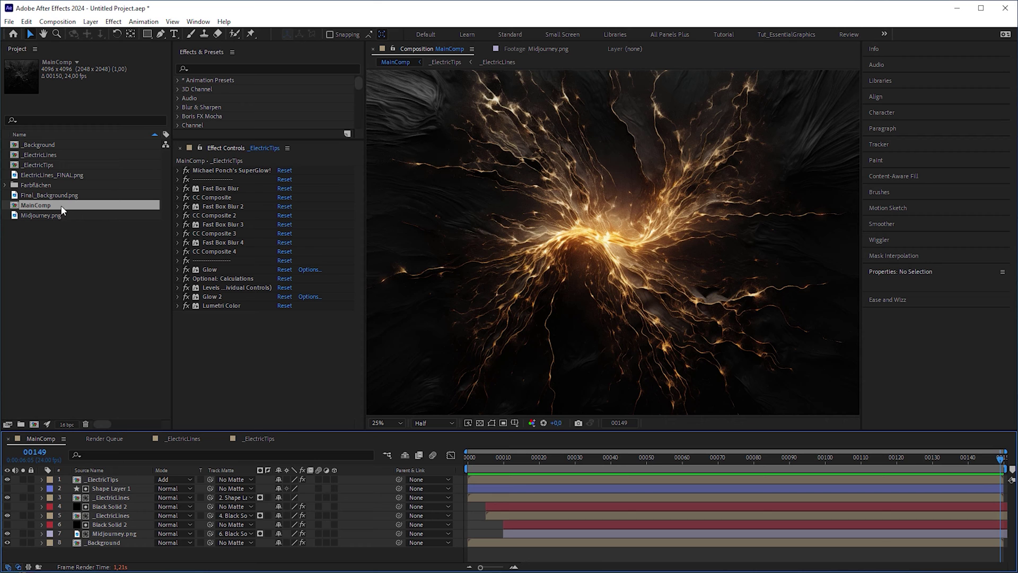
left_click_drag(53, 344, 34, 423)
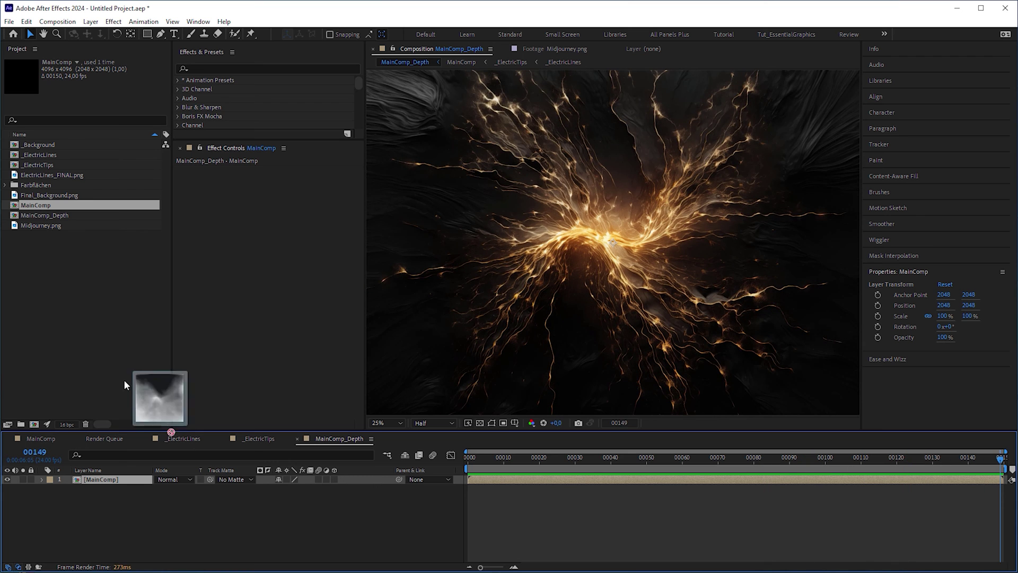
left_click_drag(159, 398, 72, 340)
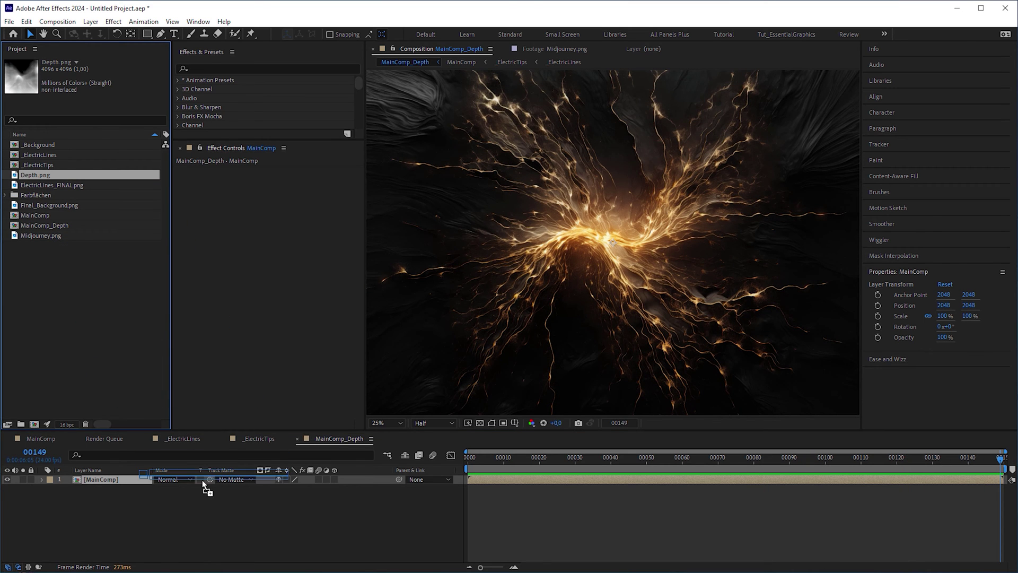
left_click_drag(203, 484, 204, 480)
left_click(7, 480)
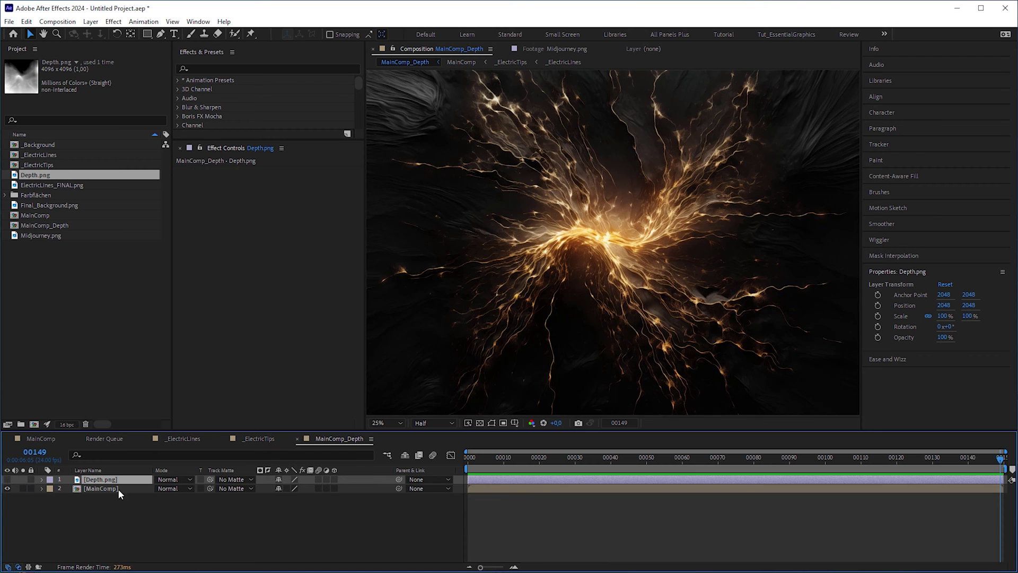
left_click(106, 488)
Apply the Displacement Map effect to the MainComp layer
left_click(183, 69)
type("disp")
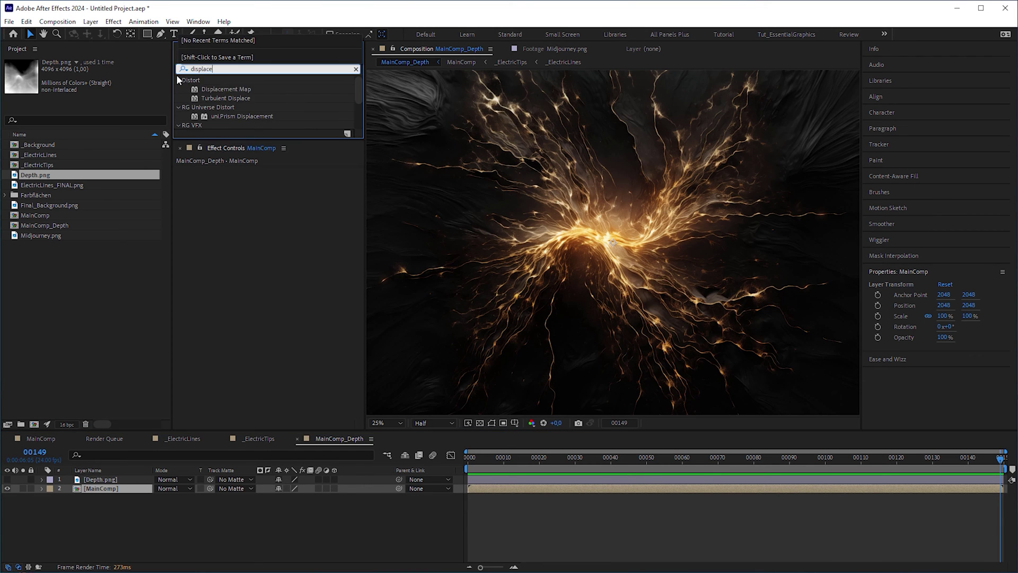
type("lace")
left_click_drag(226, 89, 106, 489)
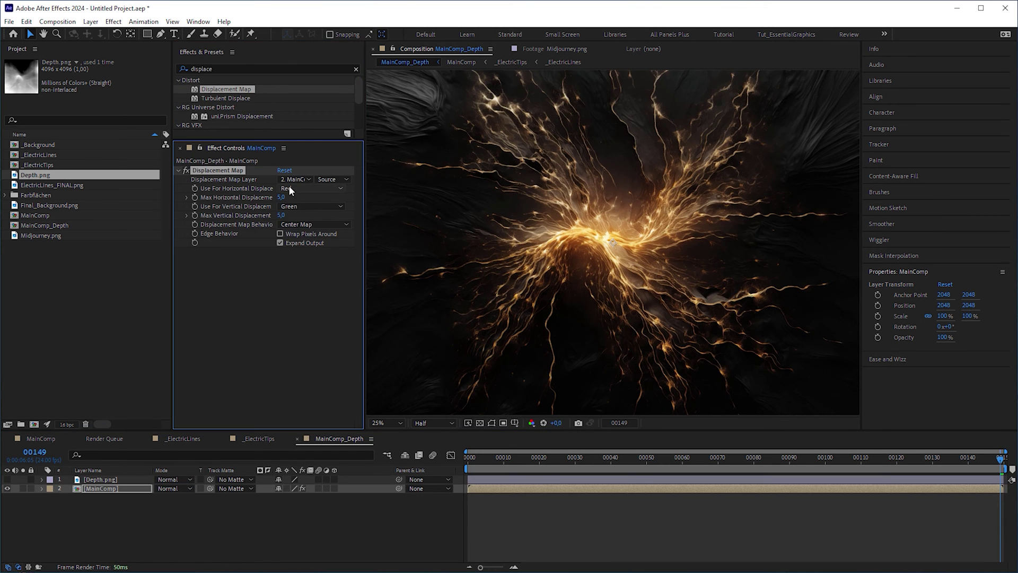
Drive it with Depth.png luminance on both channels, max displacement 144 horizontal, -25 vertical
left_click(294, 180)
left_click(314, 207)
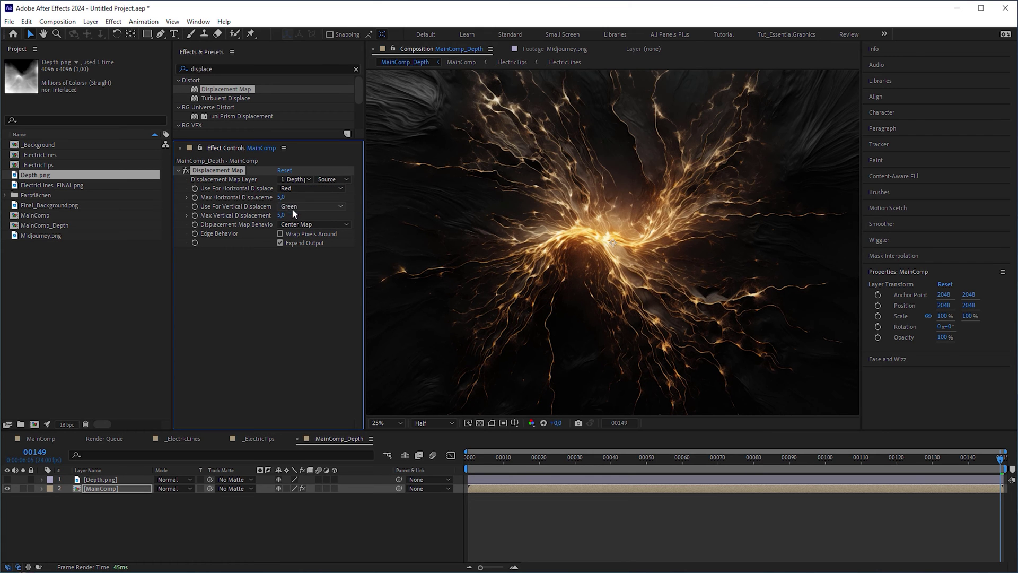
left_click(291, 190)
left_click(306, 246)
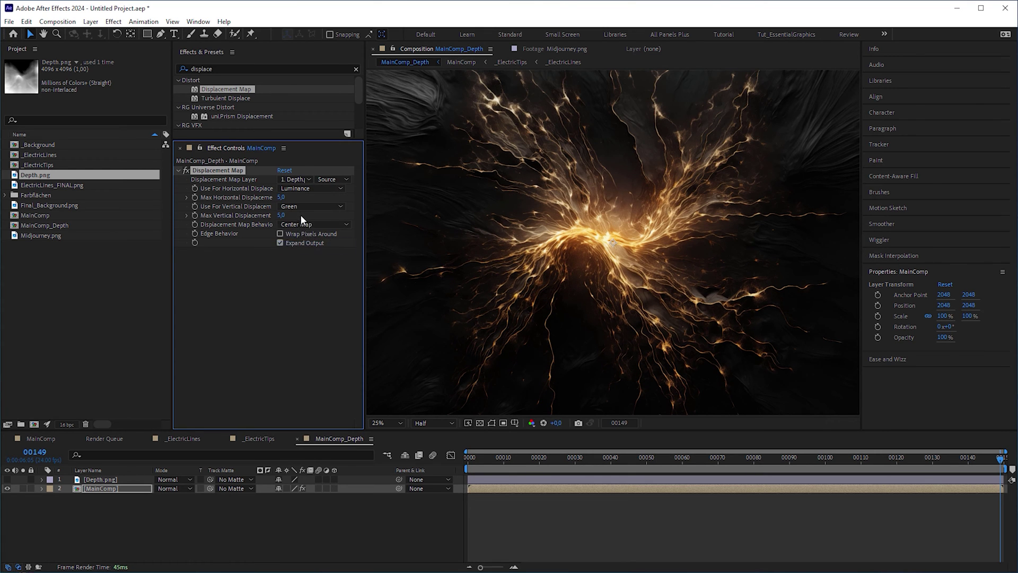
left_click(307, 206)
left_click(312, 266)
left_click_drag(281, 197, 411, 211)
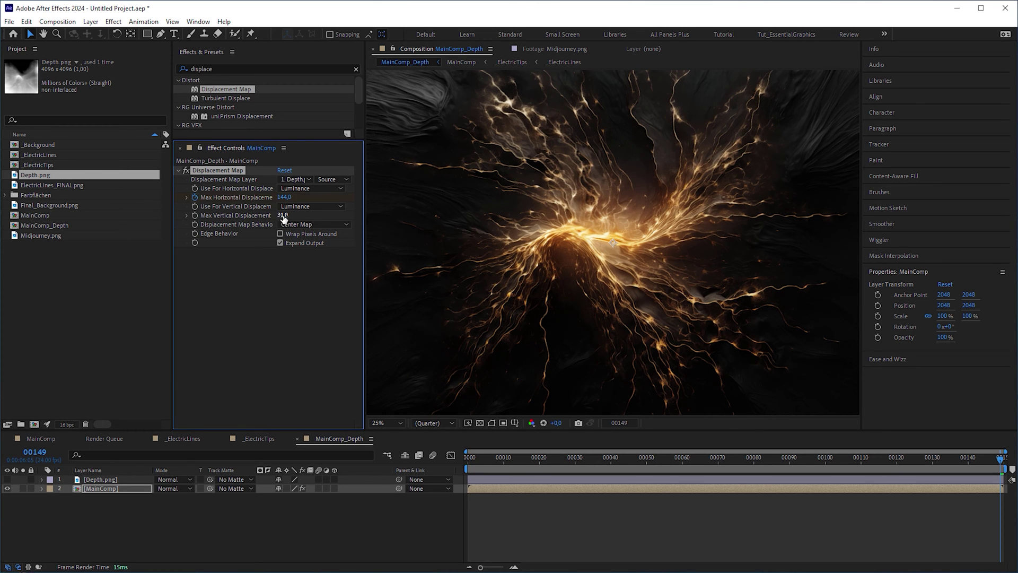
left_click_drag(281, 215, 269, 211)
Reveal MainComp's keyframed properties at the first frame
key("u")
key("Home")
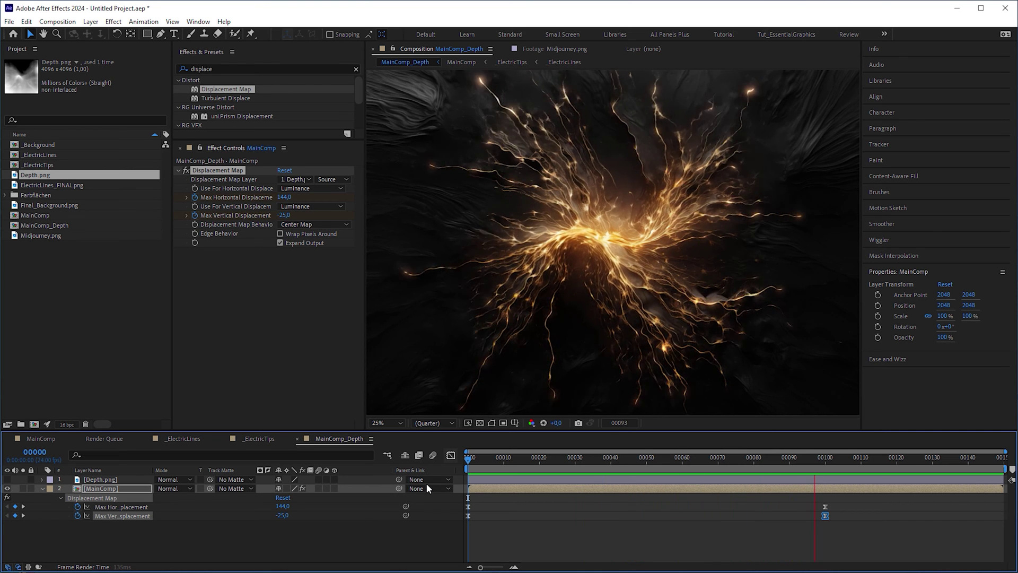
key("space")
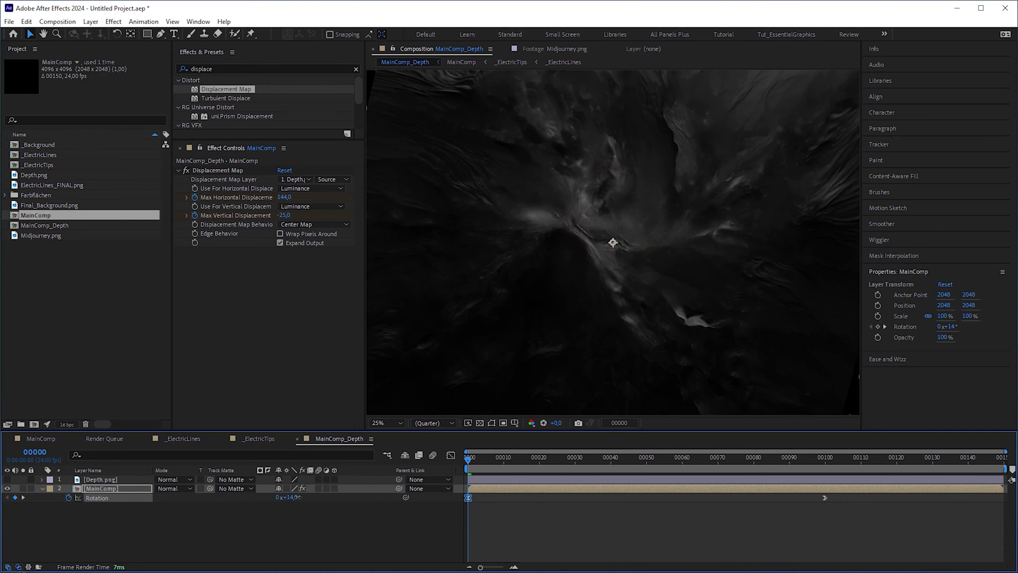
Keyframe MainComp rotating to 23° and scaling up, then load the golden lines image into ZoeDepth
left_click_drag(298, 497, 325, 525)
key("alt+shift+s")
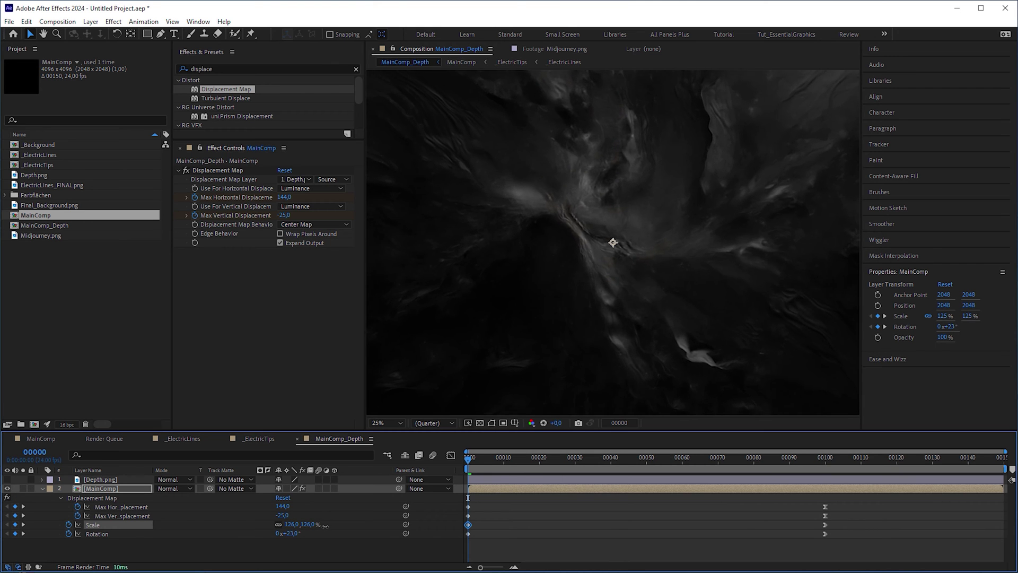
key("space")
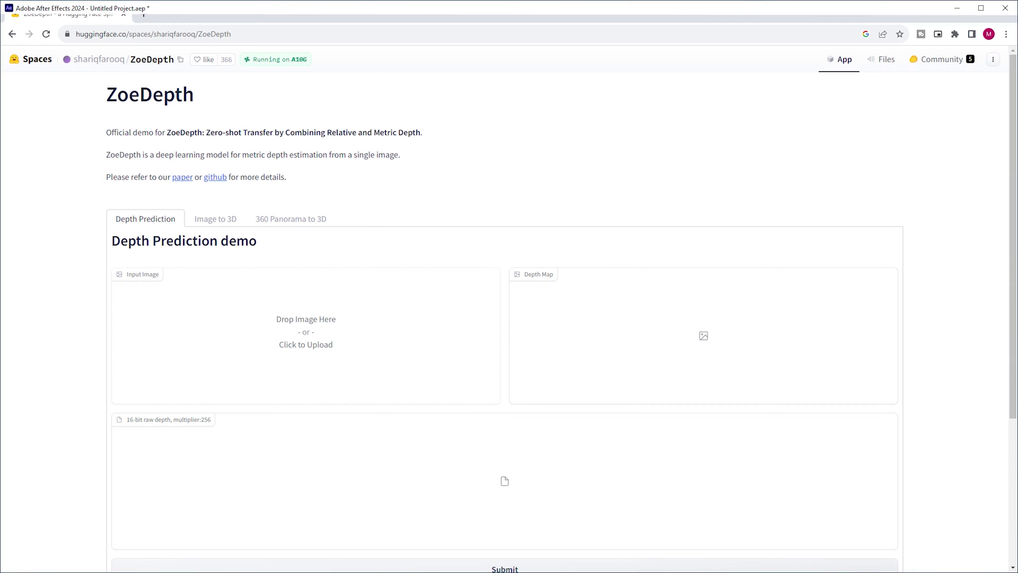
left_click_drag(385, 571, 329, 340)
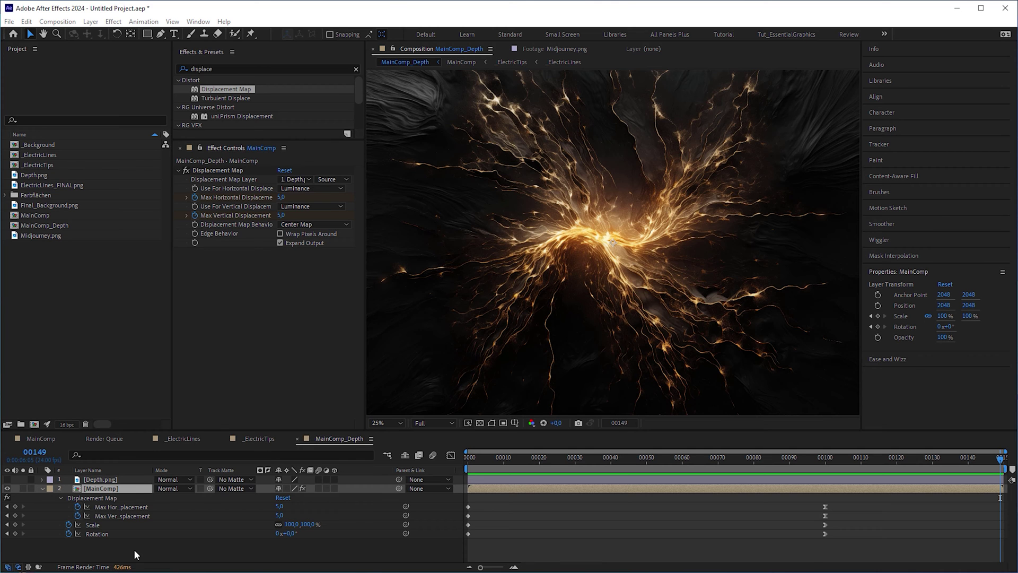
Import Depth02.png and swap it in for the Depth.png layer
left_click_drag(106, 345, 87, 325)
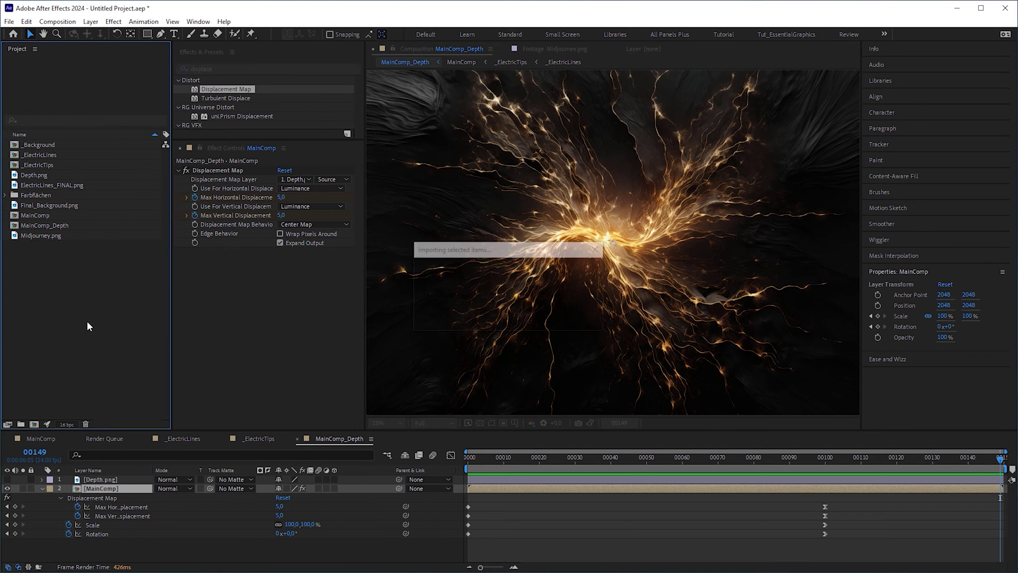
left_click(123, 481)
left_click_drag(80, 177, 109, 484)
Deepen the displacement to -204 vertical and -210 horizontal
left_click_drag(279, 516, 168, 520)
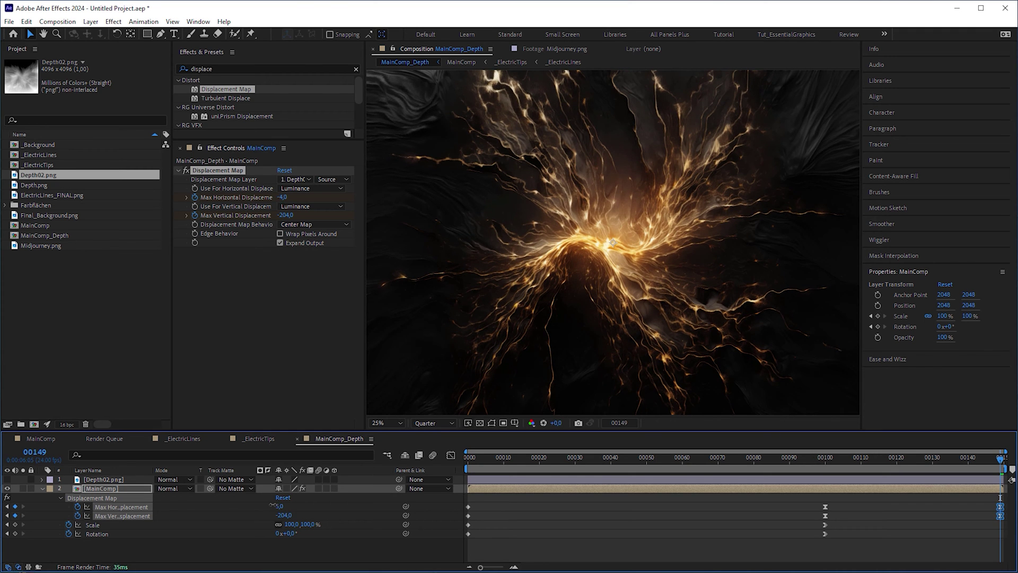
left_click_drag(272, 505, 243, 505)
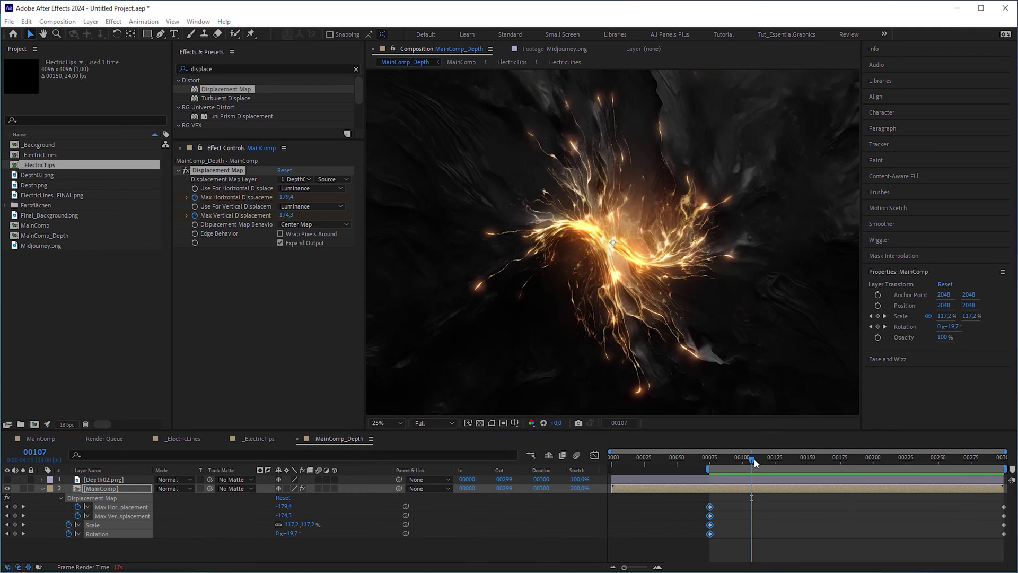
left_click_drag(755, 458, 719, 473)
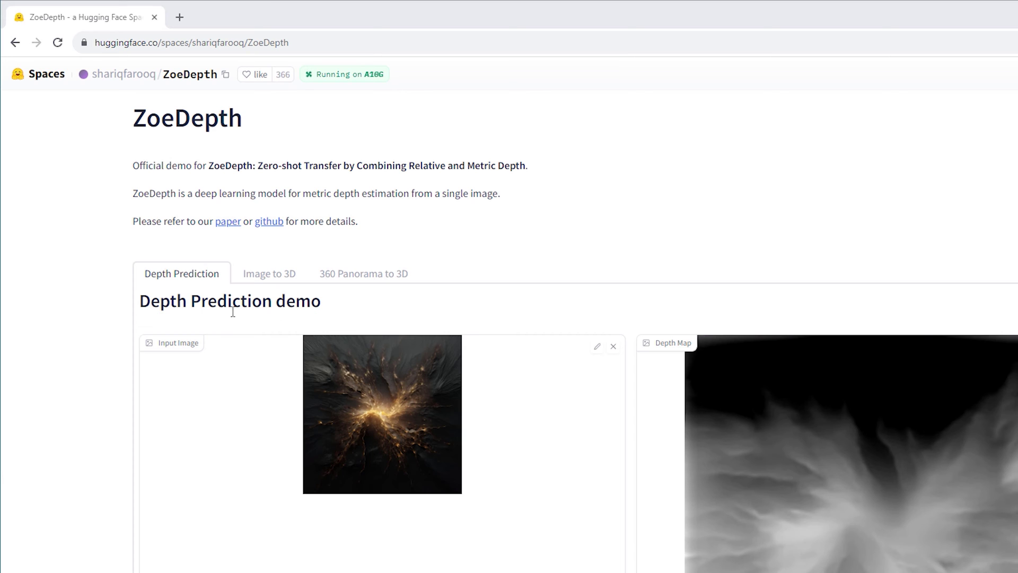
Convert the golden electric-lines image to a 3D mesh in Image to 3D and download the .glb
left_click(288, 276)
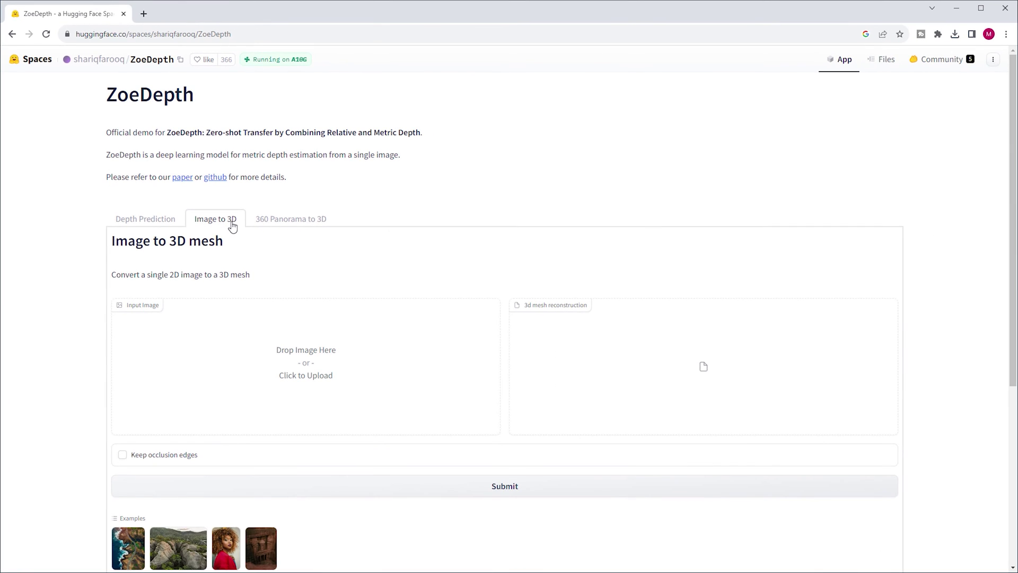
left_click_drag(402, 518, 333, 401)
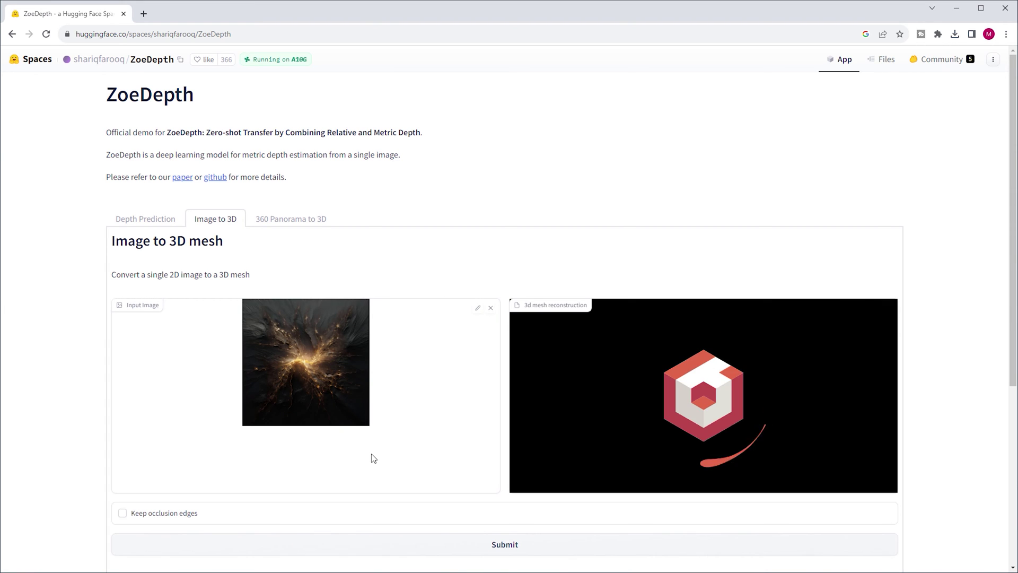
left_click_drag(729, 371, 858, 333)
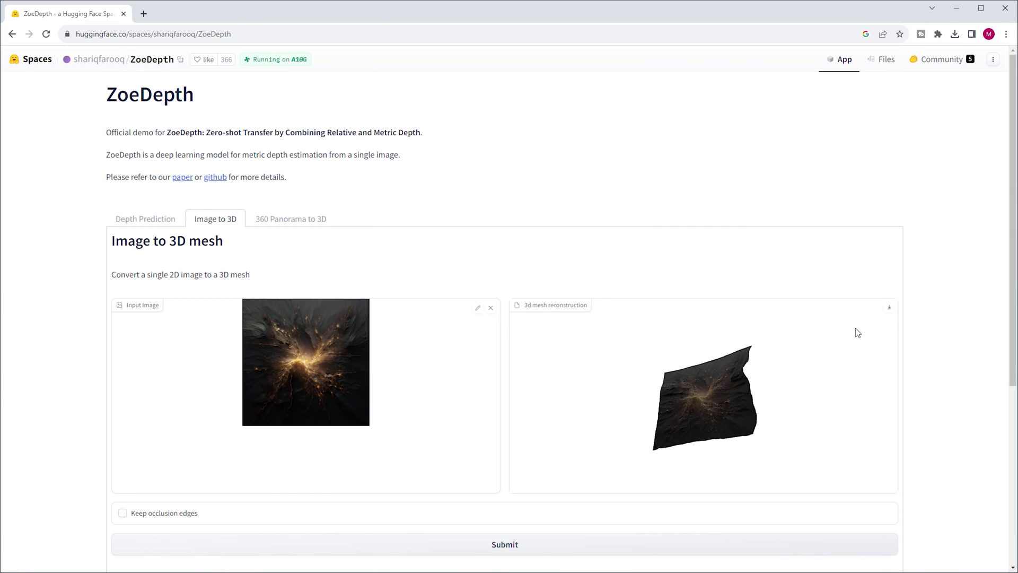
left_click(888, 315)
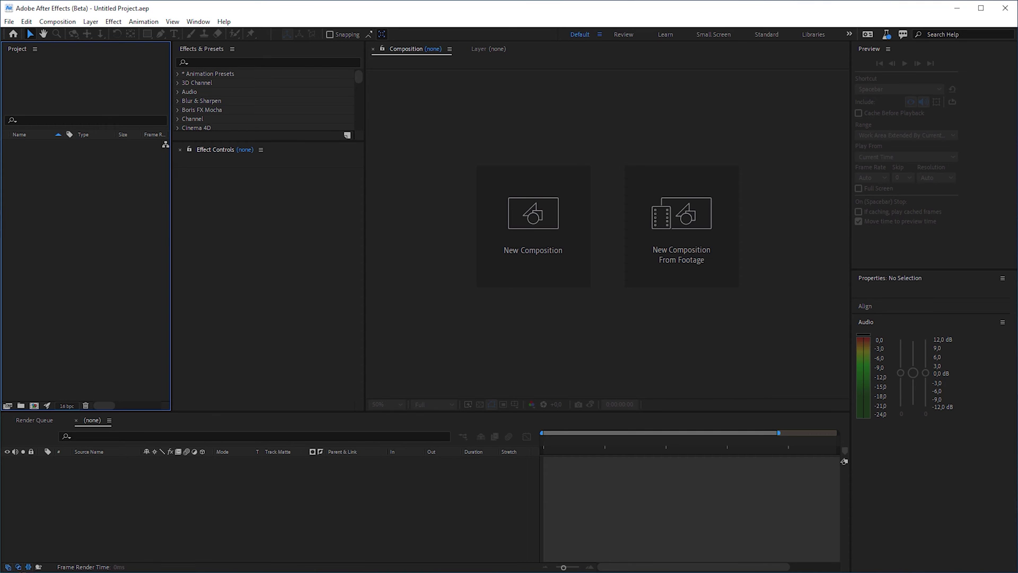
Import the ZoeDepth .glb mesh and create a composition from it
left_click_drag(0, 350, 101, 303)
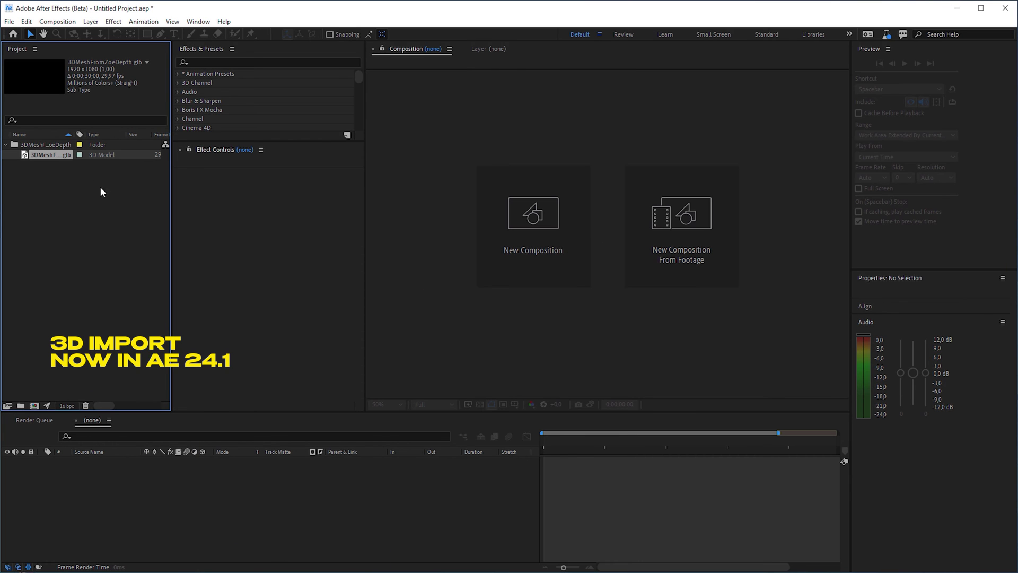
left_click(32, 407)
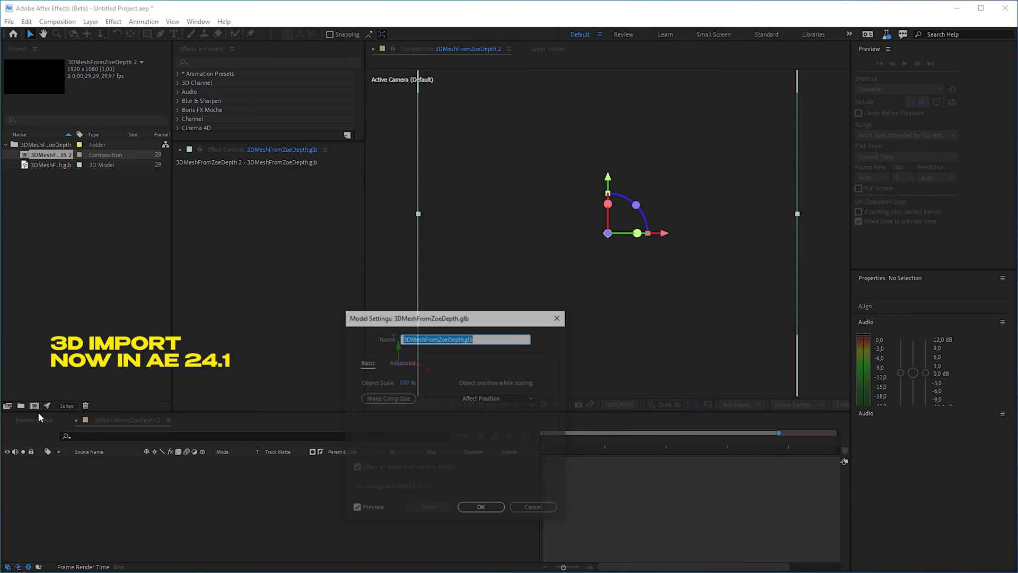
left_click(484, 506)
Dolly in so the mesh fills the view and add a new camera
left_click_drag(633, 246, 554, 235)
key("c")
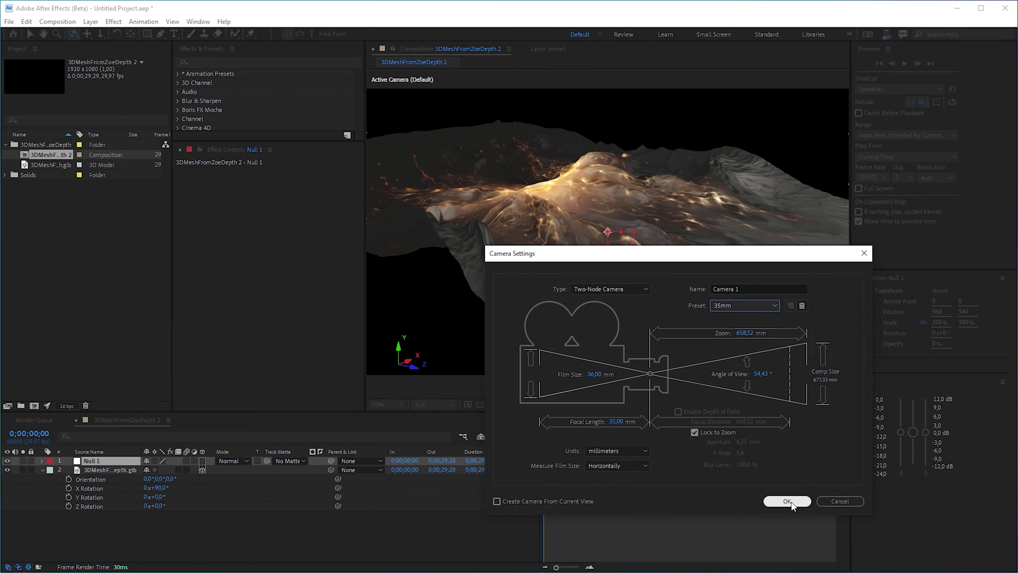
left_click(787, 501)
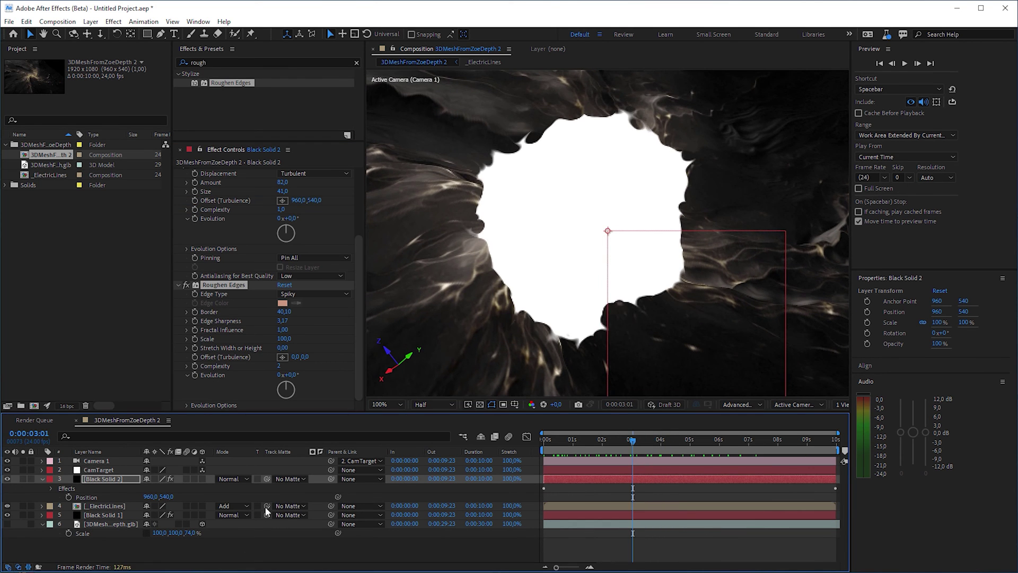
Set _ElectricLines' track matte to Black Solid 2 and raise the alpha Curves black point
left_click_drag(267, 506, 106, 479)
mouse_move(633, 440)
left_mouse_down()
mouse_move(581, 441)
mouse_move(633, 447)
left_mouse_up()
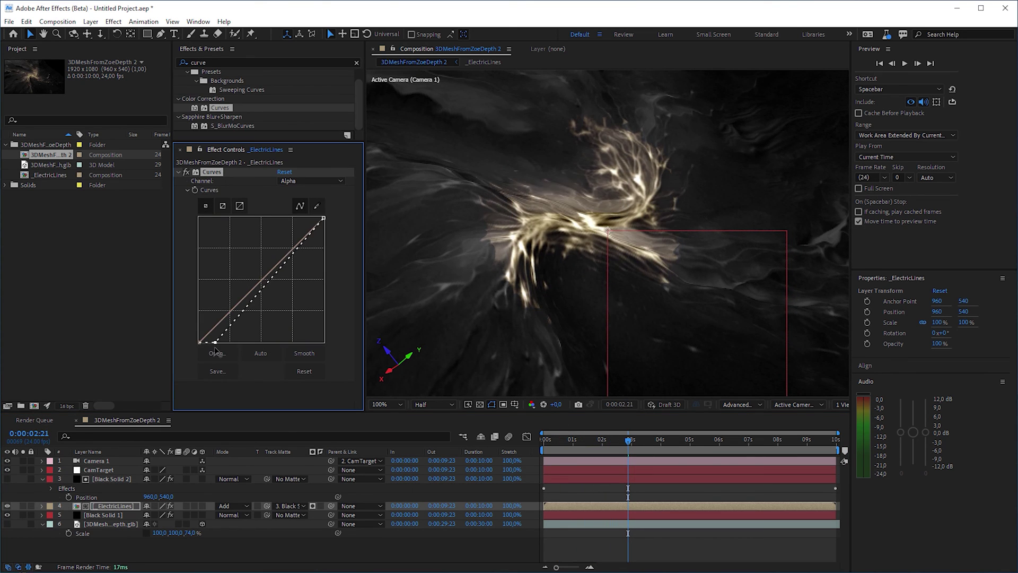
left_click_drag(219, 342, 251, 342)
left_click(636, 482)
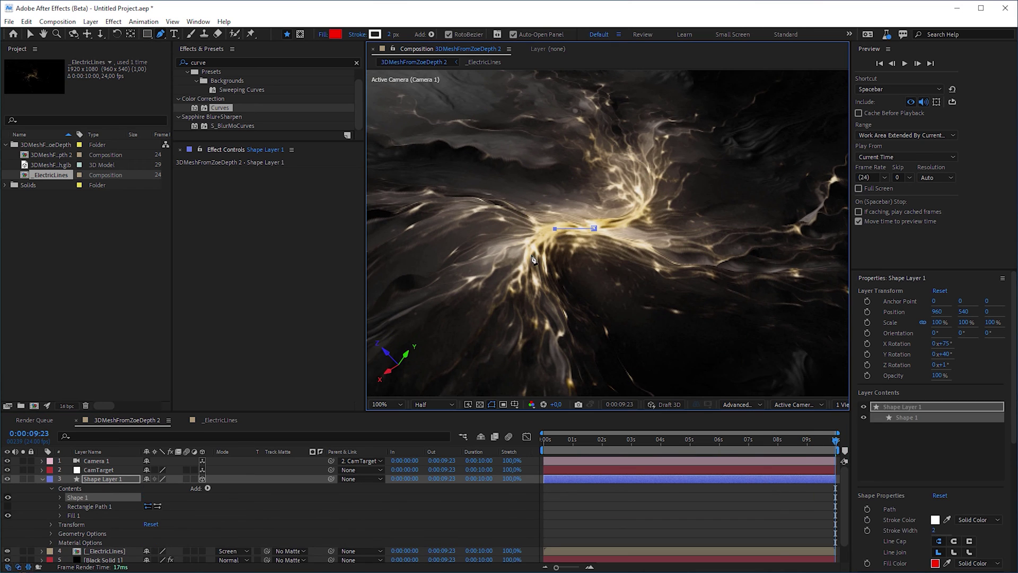
Draw curved pen paths along the glowing lines on Shape Layer 1, then preview the animation
left_click_drag(550, 325, 569, 375)
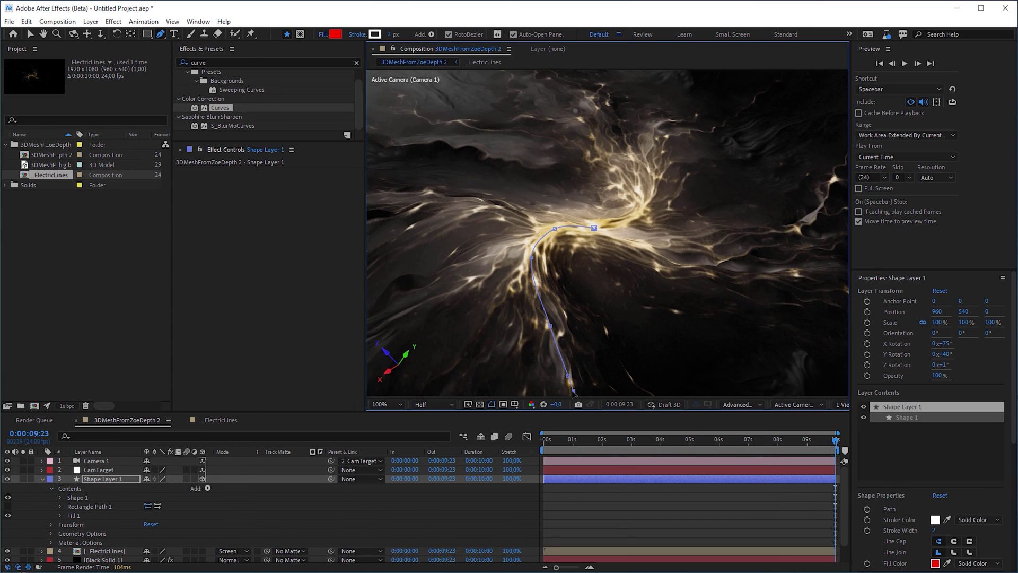
left_click(572, 392)
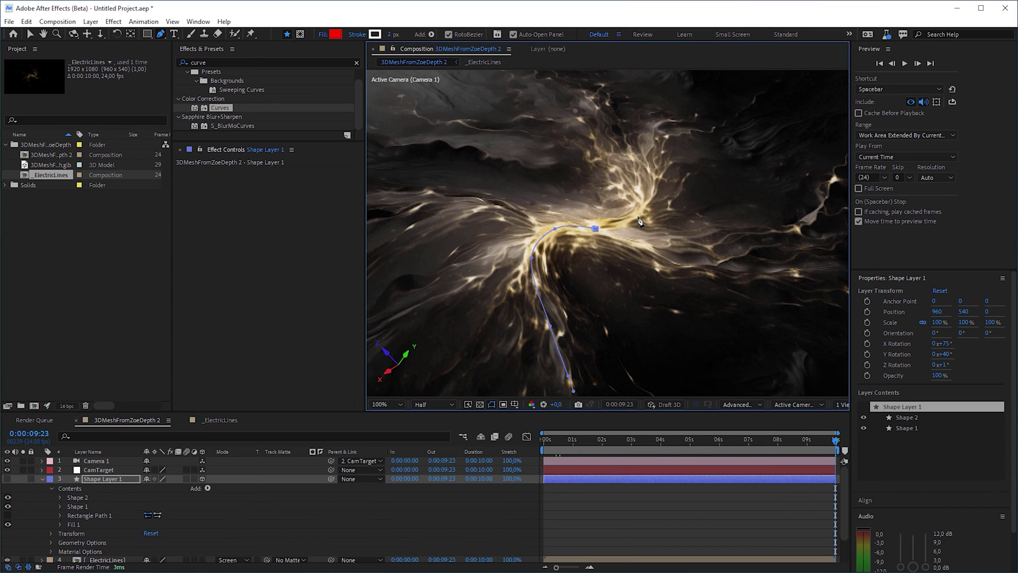
left_click(406, 96)
left_click_drag(828, 211, 846, 174)
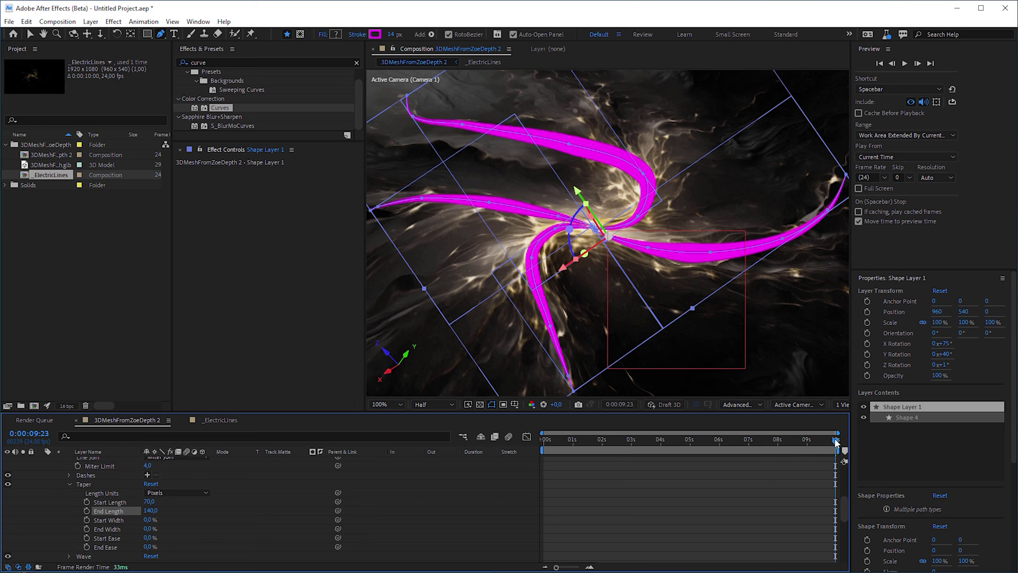
mouse_move(837, 442)
left_mouse_down()
mouse_move(590, 470)
mouse_move(832, 456)
left_mouse_up()
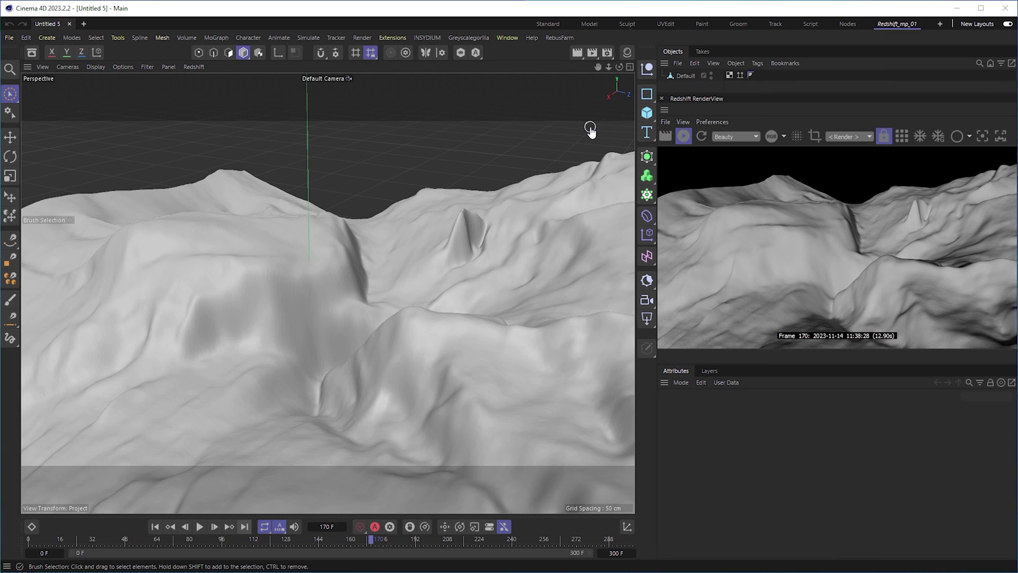
left_click_drag(611, 73, 585, 142)
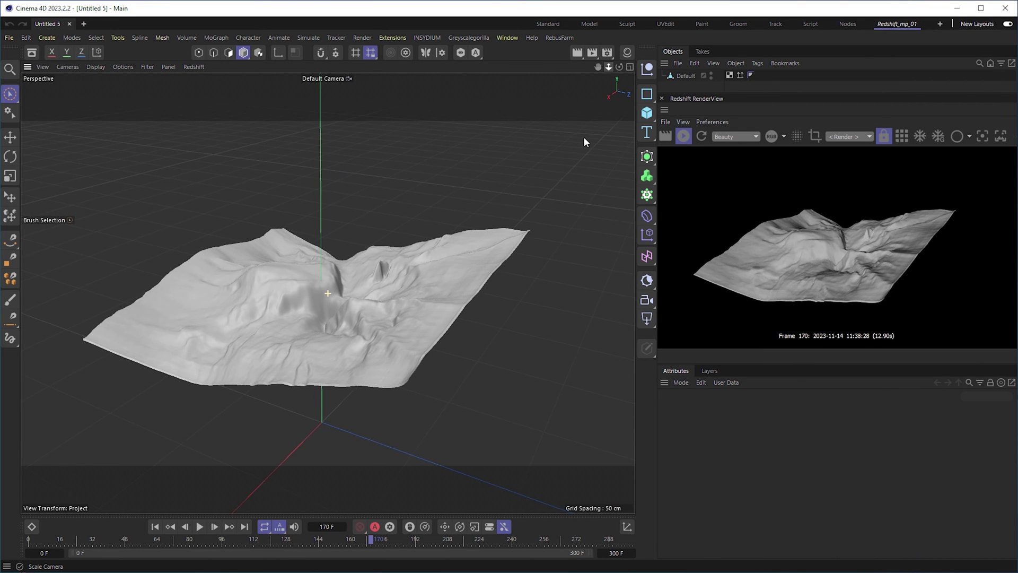
left_click_drag(620, 70, 688, 67)
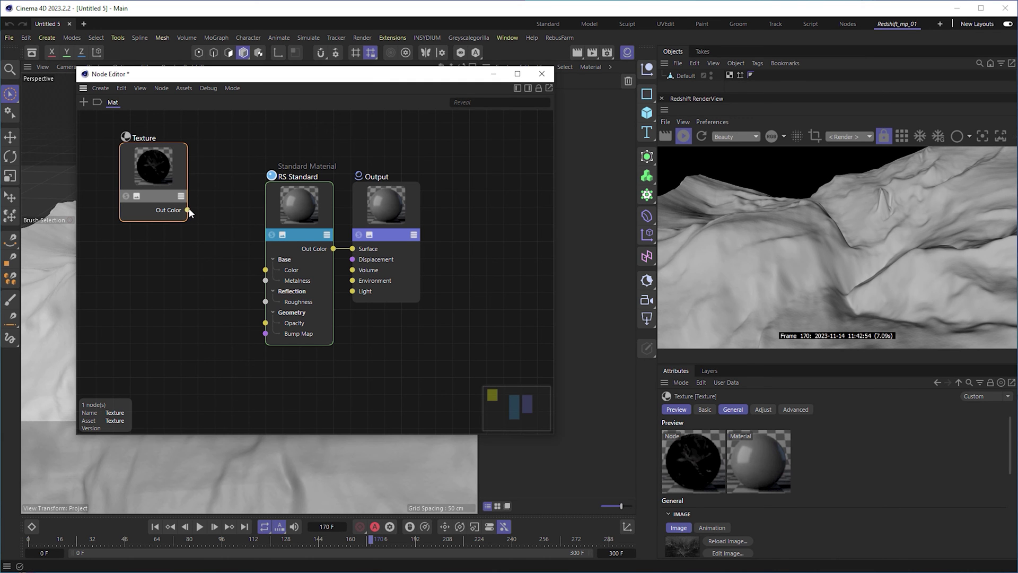
Wire the texture's Out Color into the RS Standard base Color and Emission Color, then close the Node Editor
left_click_drag(270, 273, 267, 272)
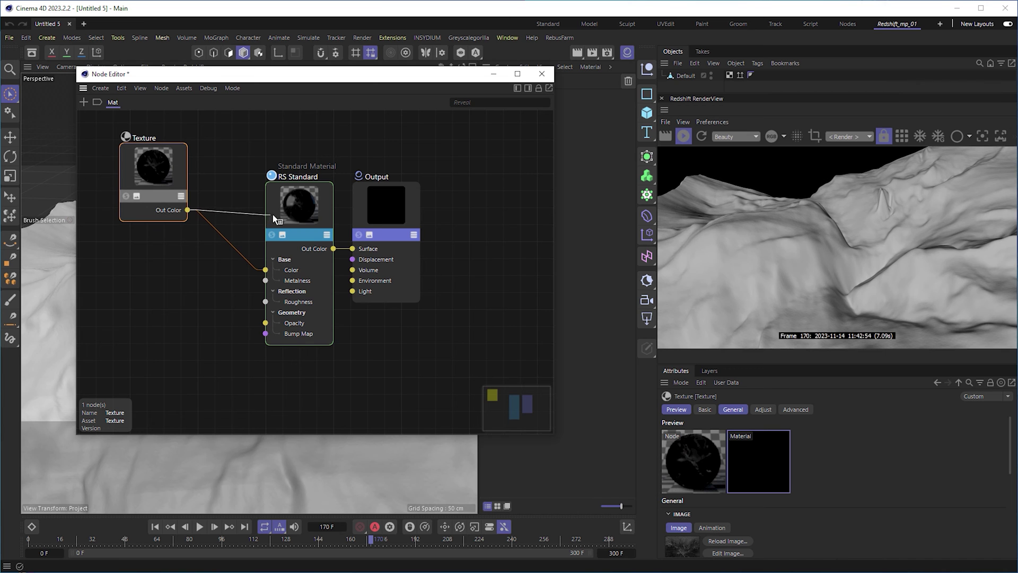
left_click_drag(275, 218, 278, 223)
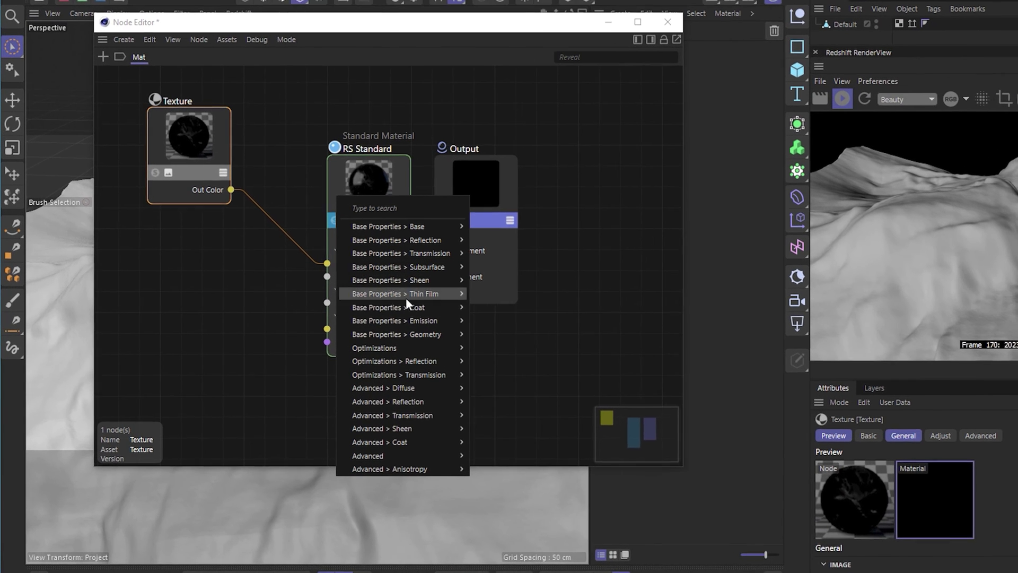
left_click(508, 321)
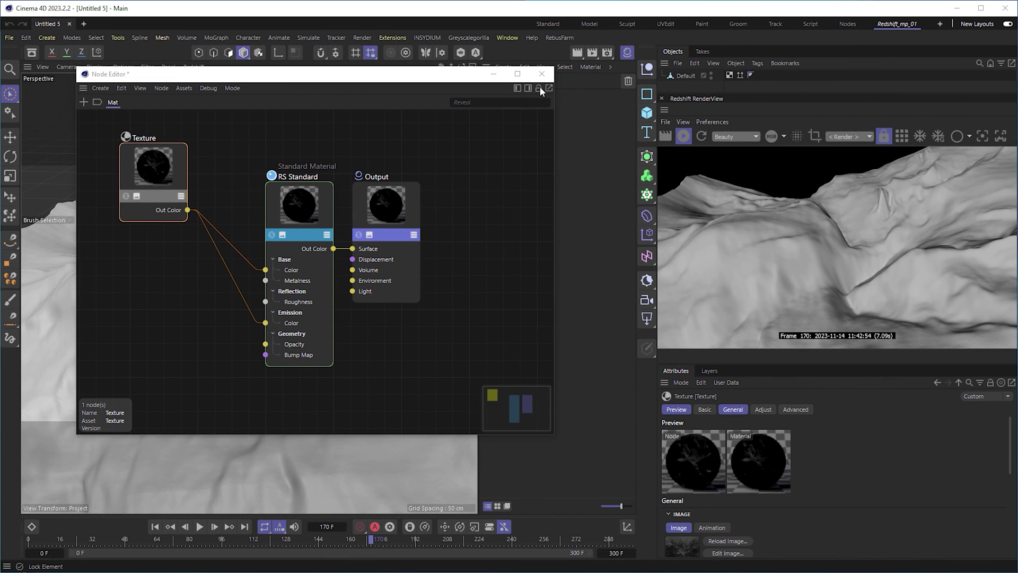
left_click(542, 74)
Drop the Background, Tips, Lines and Glow materials onto the terrain one after another
left_click_drag(481, 111, 359, 251)
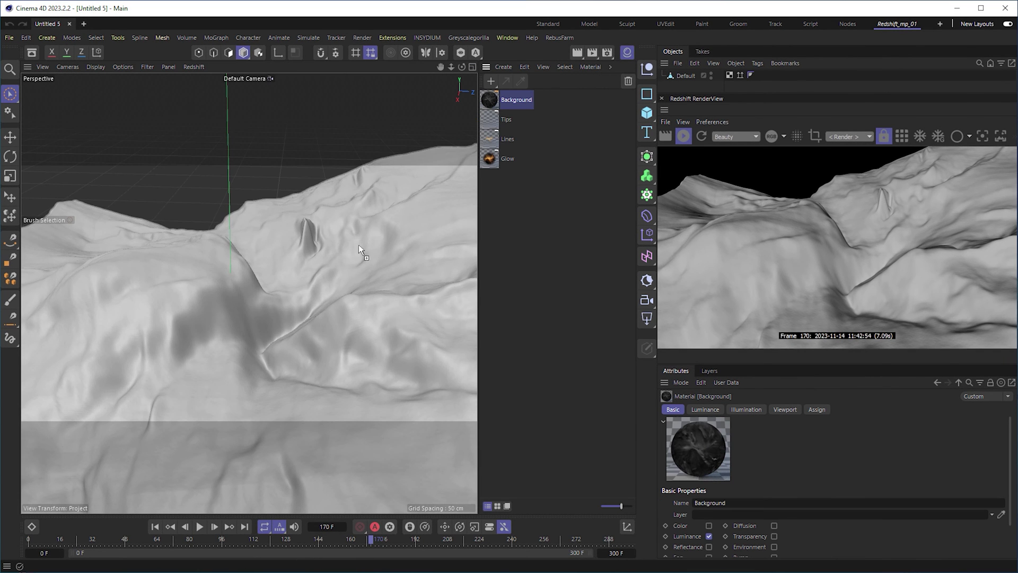
left_click_drag(300, 296, 302, 291)
left_click_drag(489, 119, 308, 287)
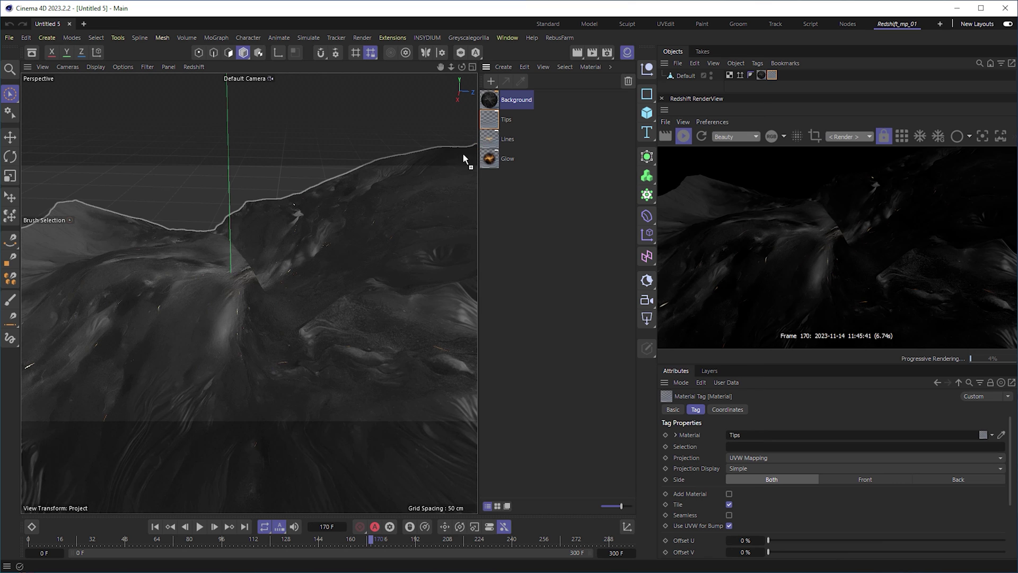
left_click_drag(490, 139, 285, 299)
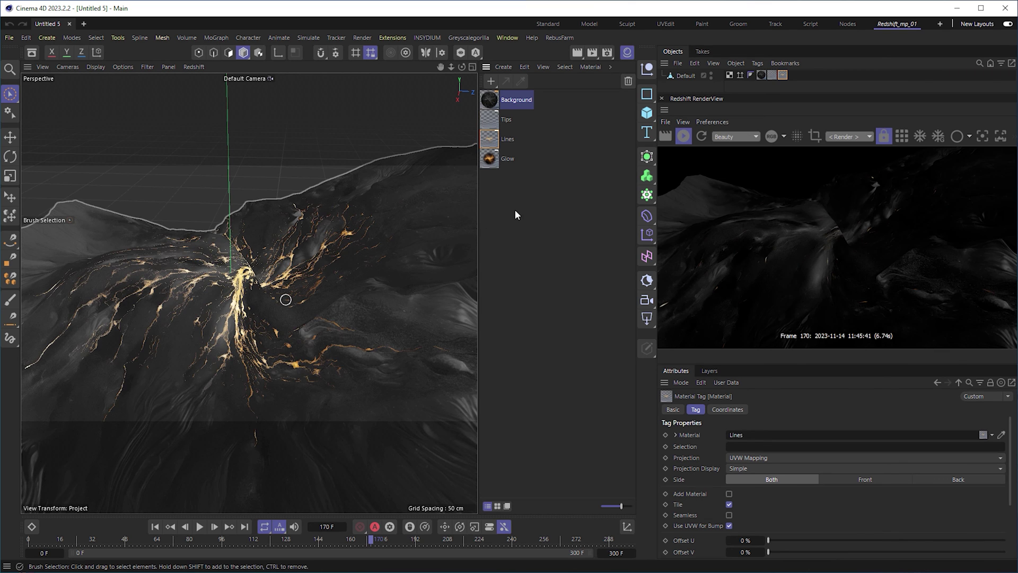
left_click_drag(490, 158, 446, 201)
left_click_drag(262, 295, 263, 295)
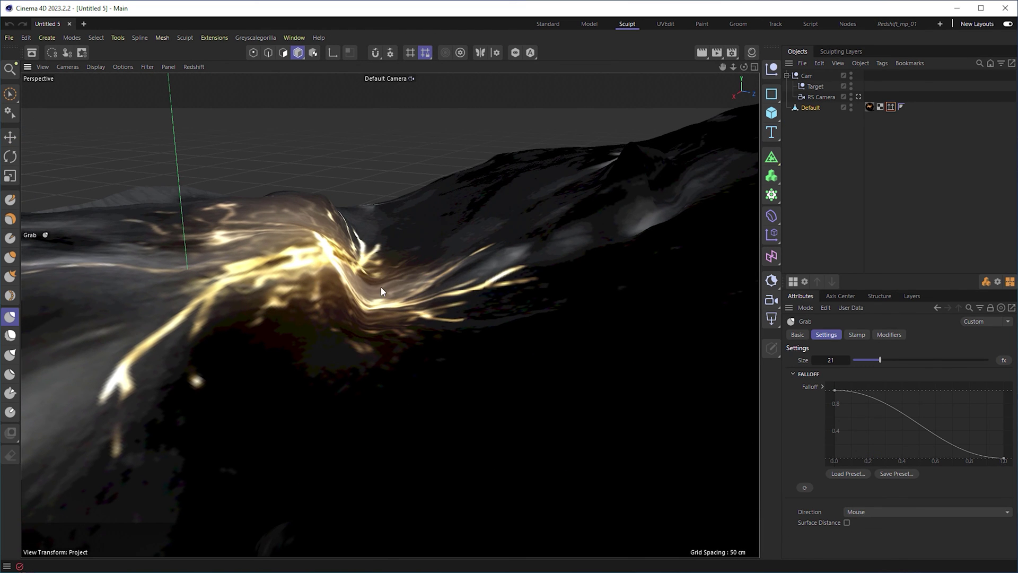
Pull up the terrain's left shoulder and ridge with the Grab brush, checking the camera framing along its animation
mouse_move(381, 287)
left_mouse_down("alt")
mouse_move(679, 109)
mouse_move(541, 71)
left_mouse_up("alt")
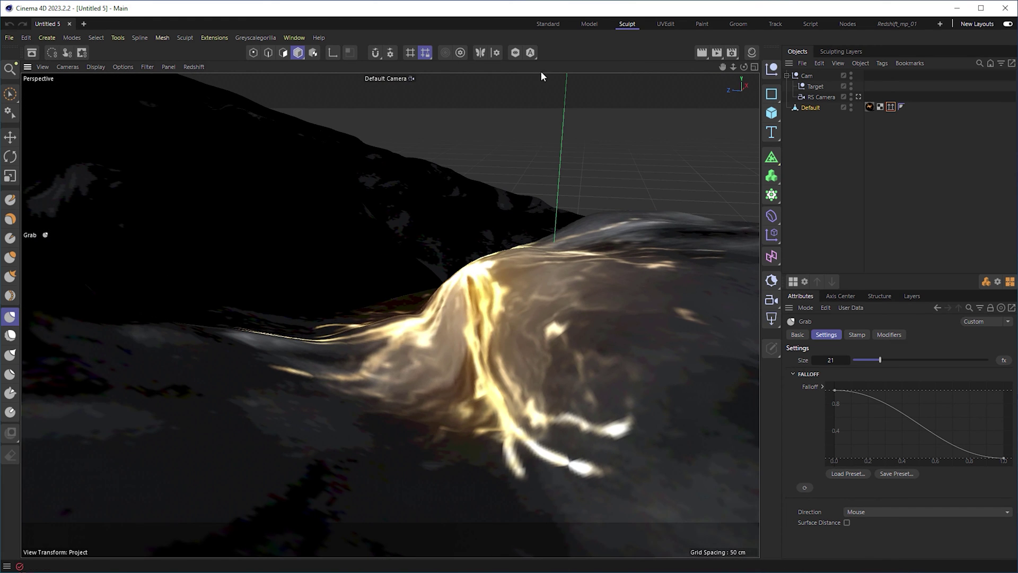
left_click_drag(424, 318, 413, 297)
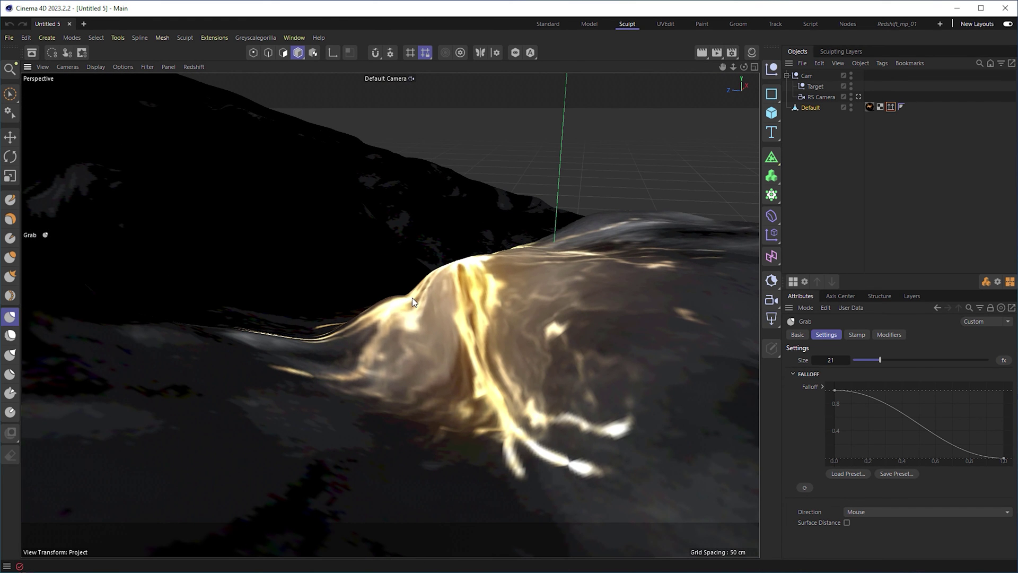
left_click_drag(744, 69, 756, 81)
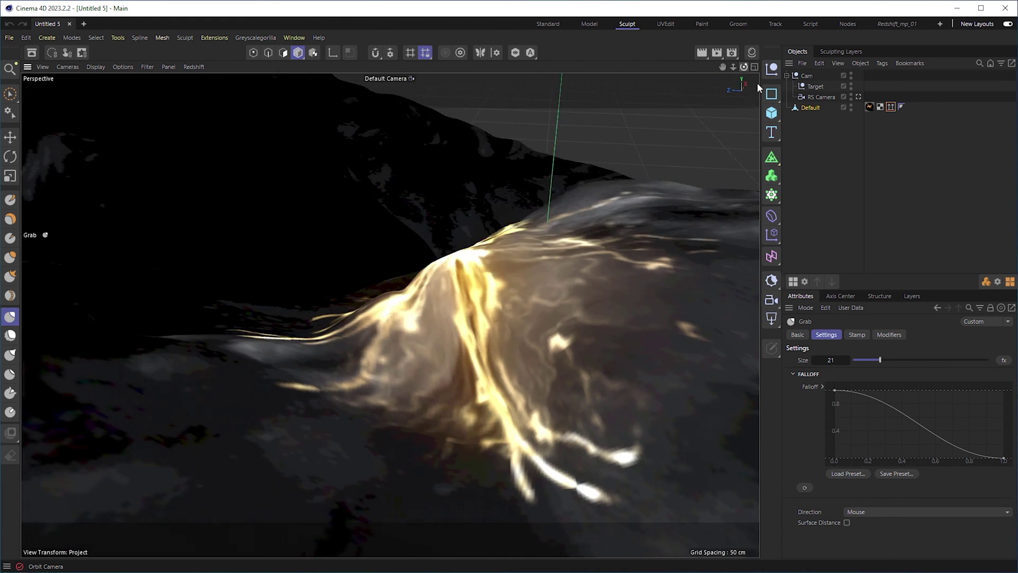
key("shift+F3")
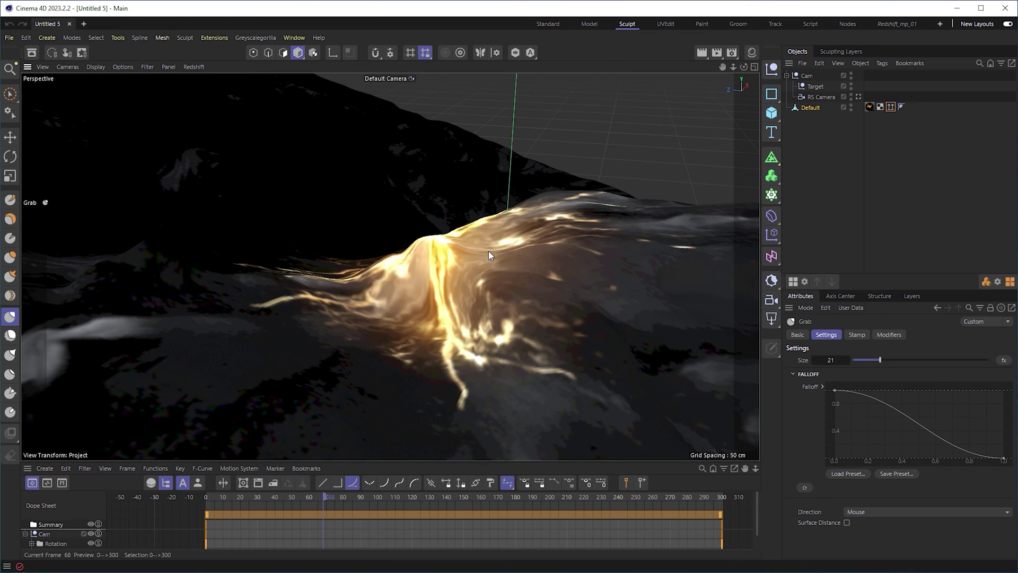
left_click_drag(325, 497, 444, 503)
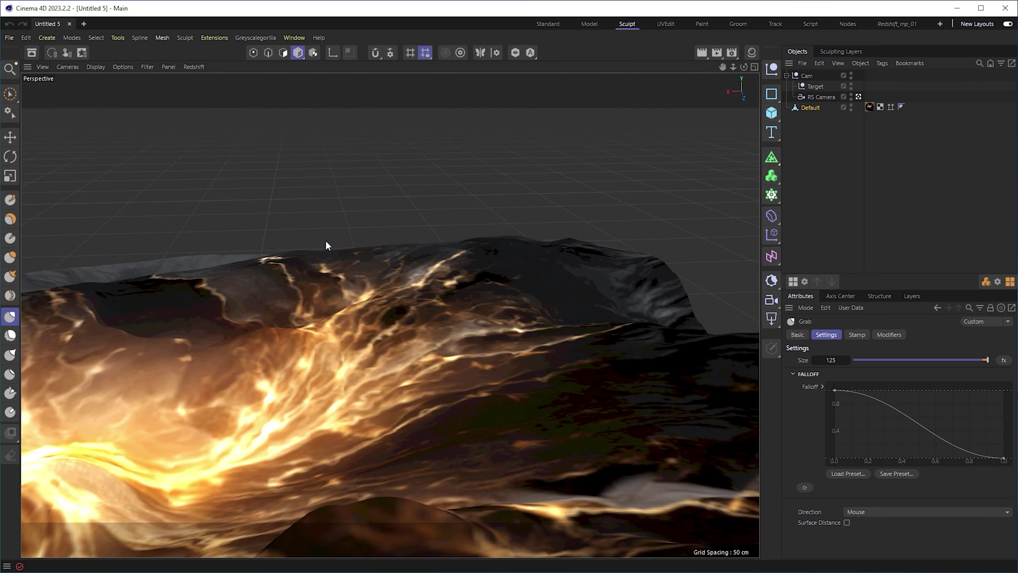
left_click_drag(326, 241, 254, 246, "alt")
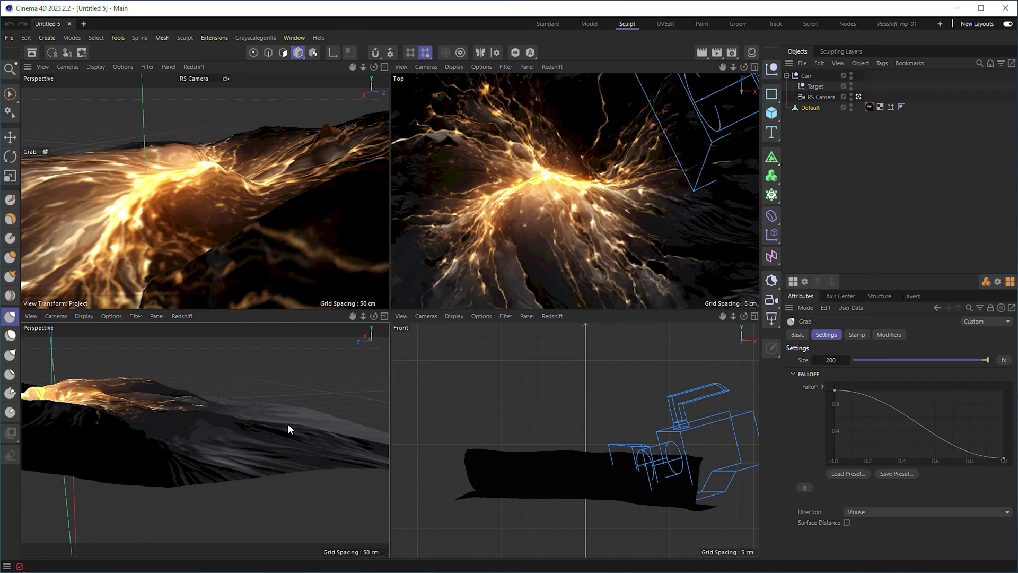
left_click_drag(288, 423, 291, 410)
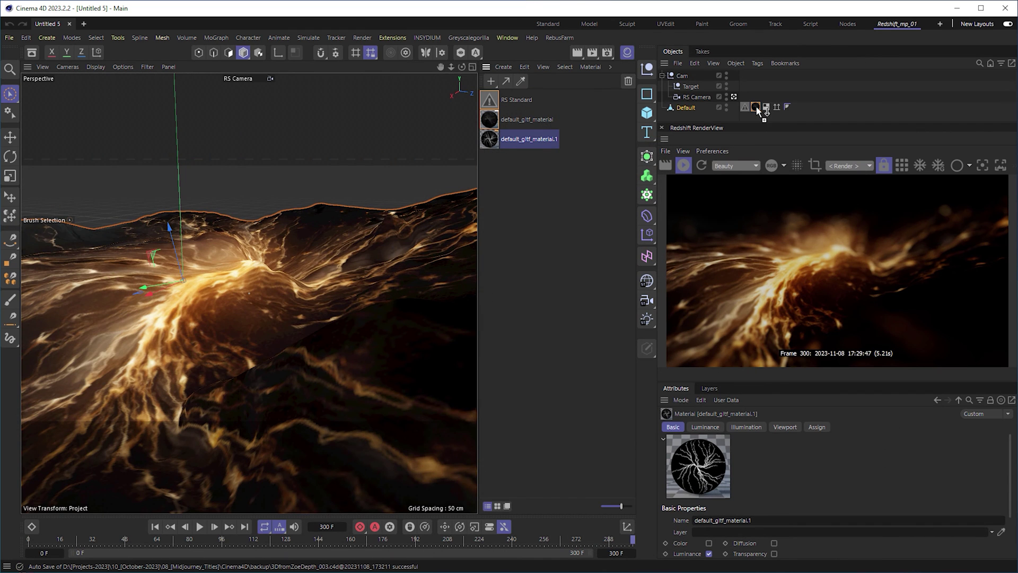
Apply the line texture material to the terrain and set the RS Camera's Z position to about -92.97 cm
left_click_drag(758, 111, 759, 108)
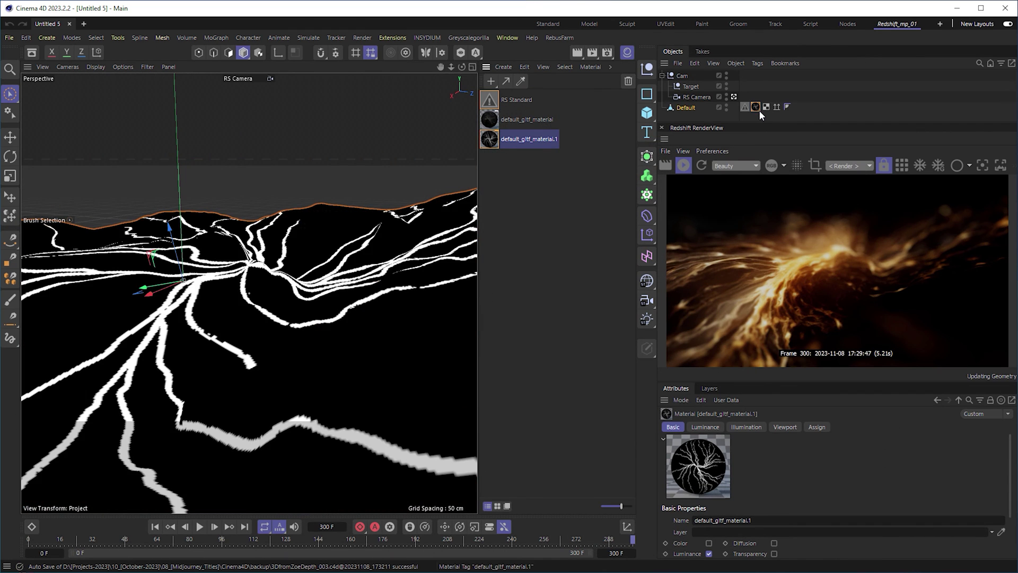
left_click(200, 526)
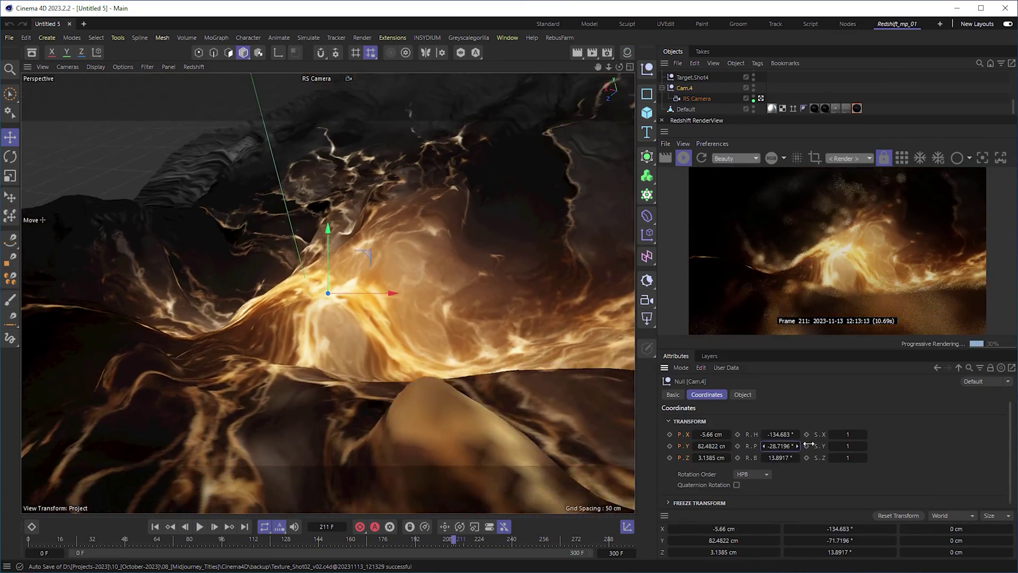
left_click(696, 98)
left_click_drag(695, 457, 697, 461)
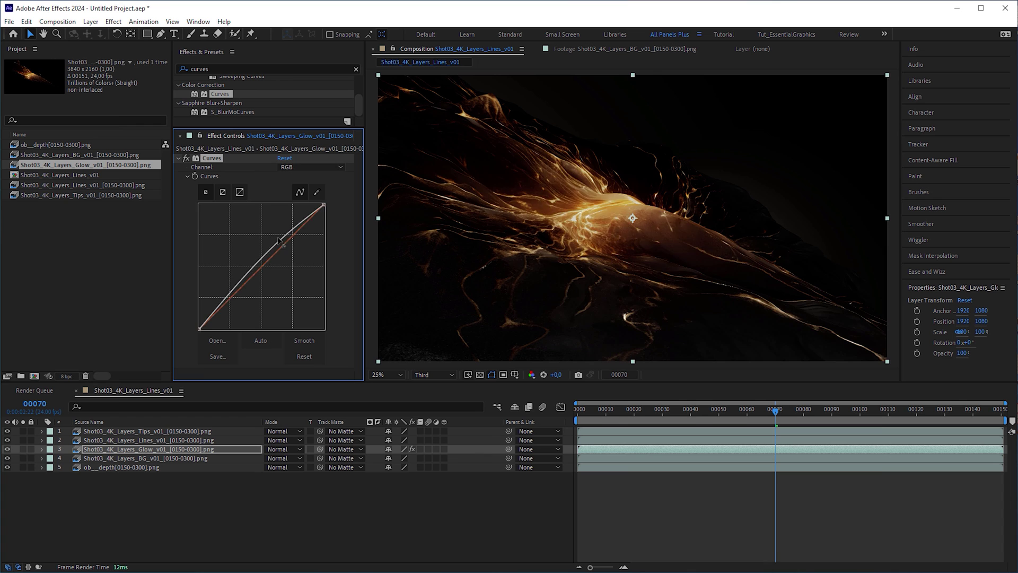
Darken the Glow layer's curve, then add Camera Lens Blur with radius 183 and adjust its focal distance
left_click_drag(233, 278, 237, 308)
left_click_drag(225, 96, 319, 237)
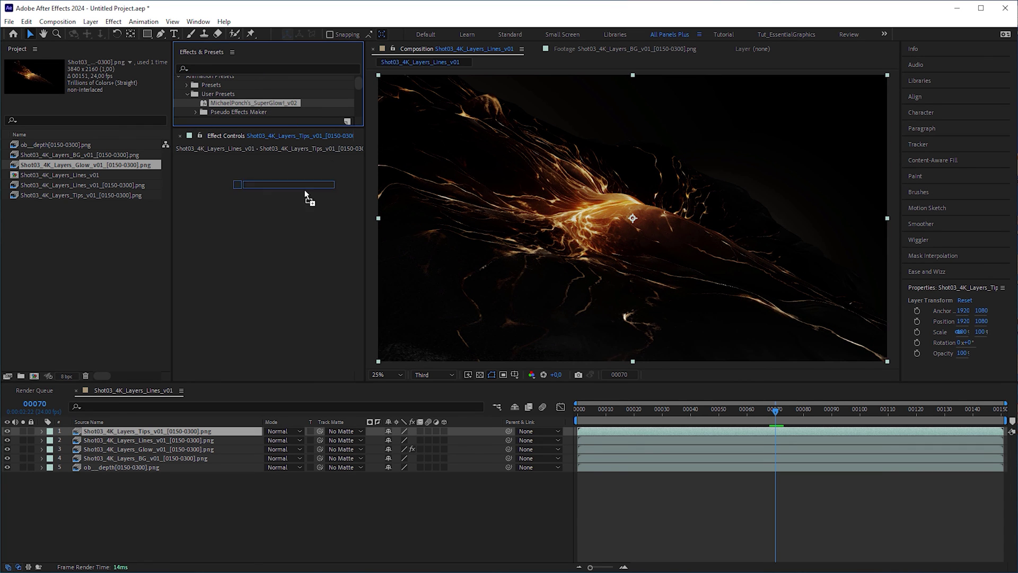
left_click_drag(300, 172, 342, 172)
left_click_drag(279, 266, 311, 269)
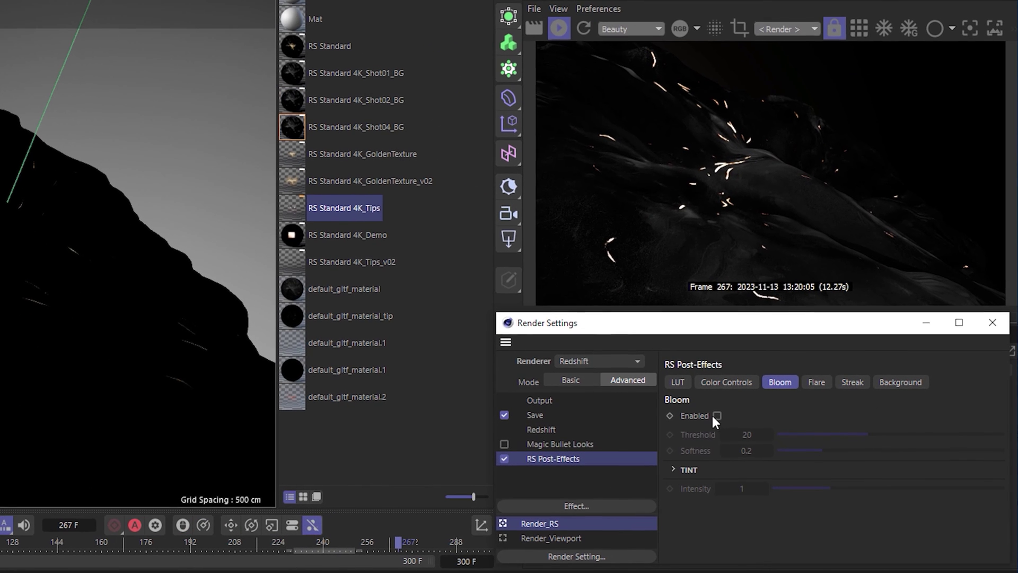
Enable Redshift Bloom with a lower threshold, disable global illumination, and render to the Picture Viewer
left_click(719, 415)
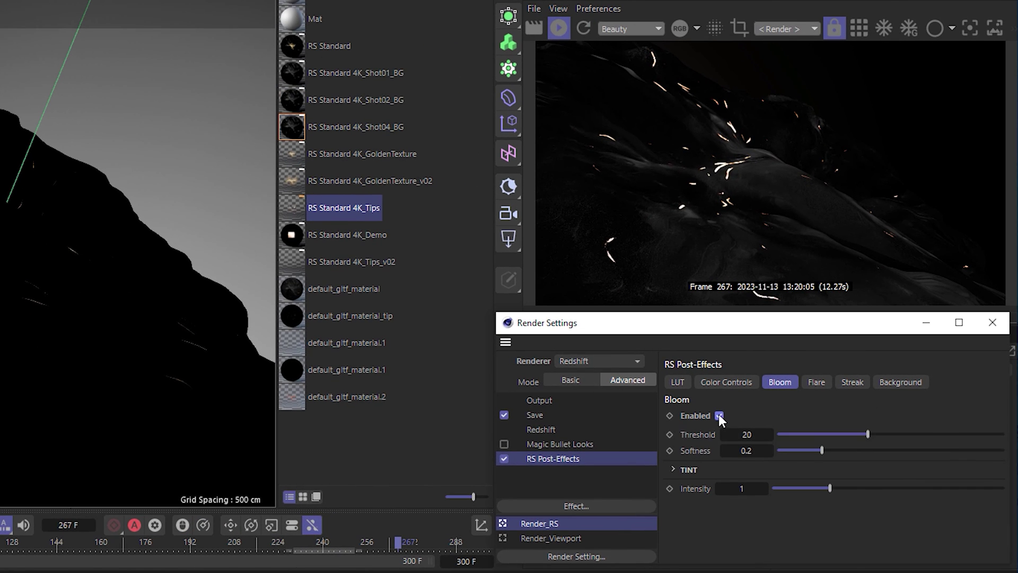
left_click_drag(867, 434, 787, 438)
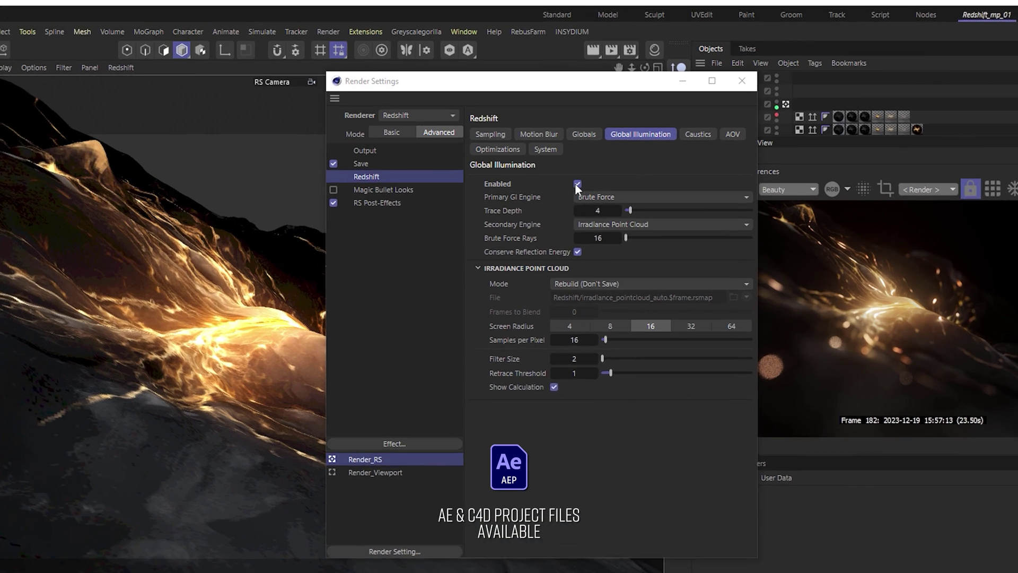
left_click(564, 161)
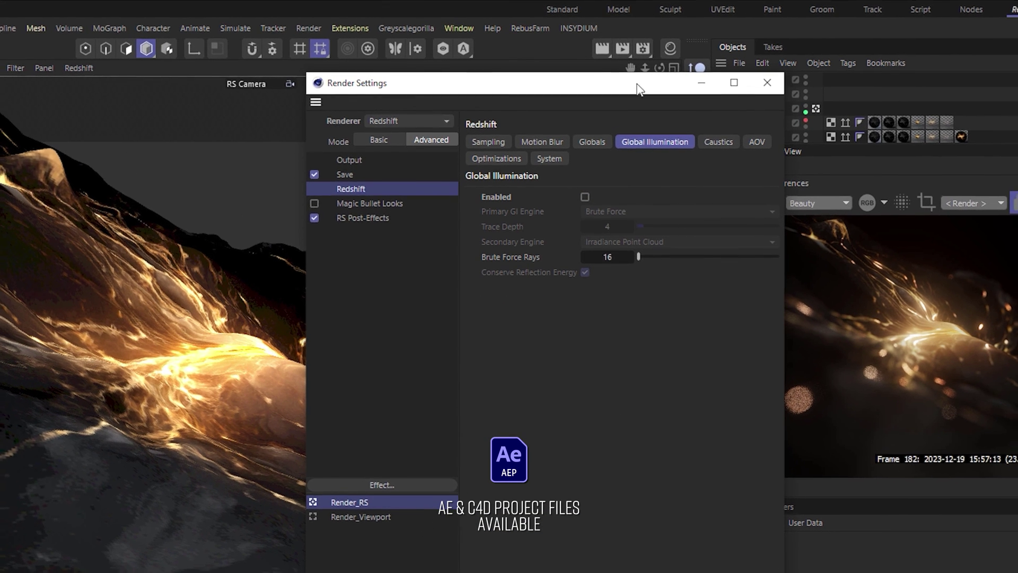
left_click(592, 52)
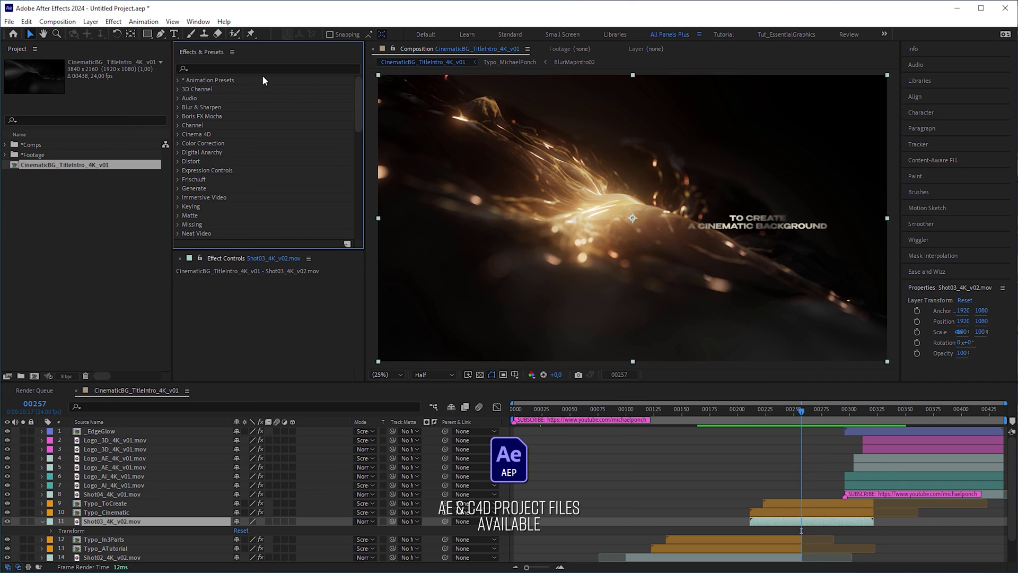
Search 'gradient' and apply Gradient Wipe to the Shot03_4K_v02.mov layer
type("gradient")
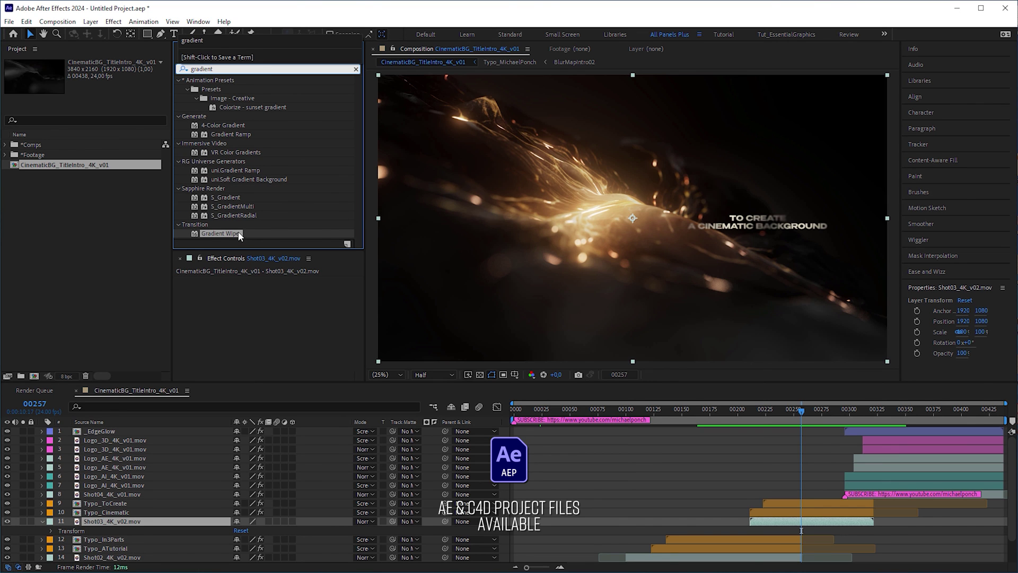
left_click_drag(269, 289, 287, 299)
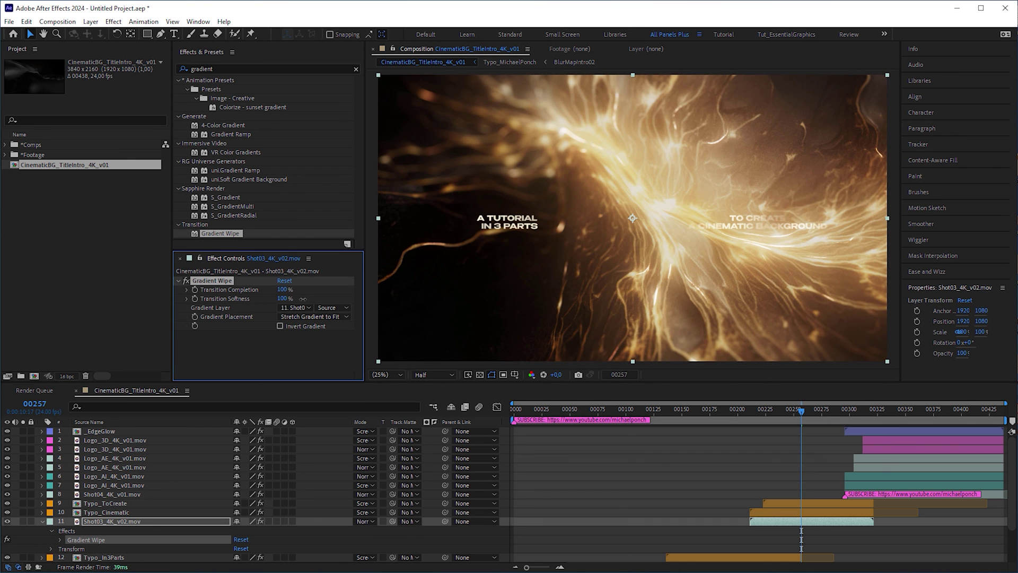